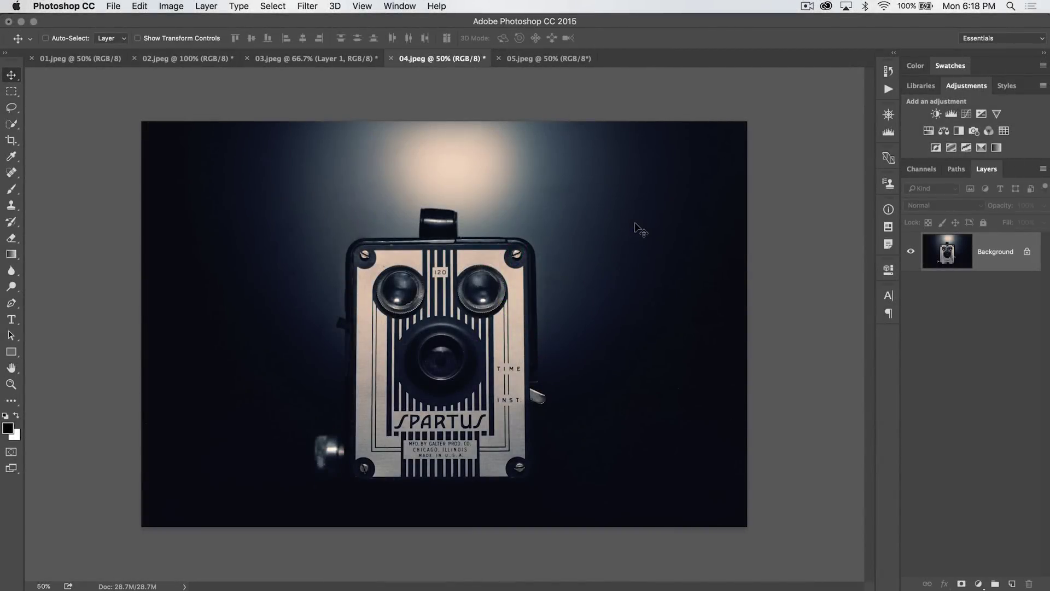
- Show the stamp tool flyout listing Clone Stamp and Pattern Stamp
drag(12, 205, 30, 206)
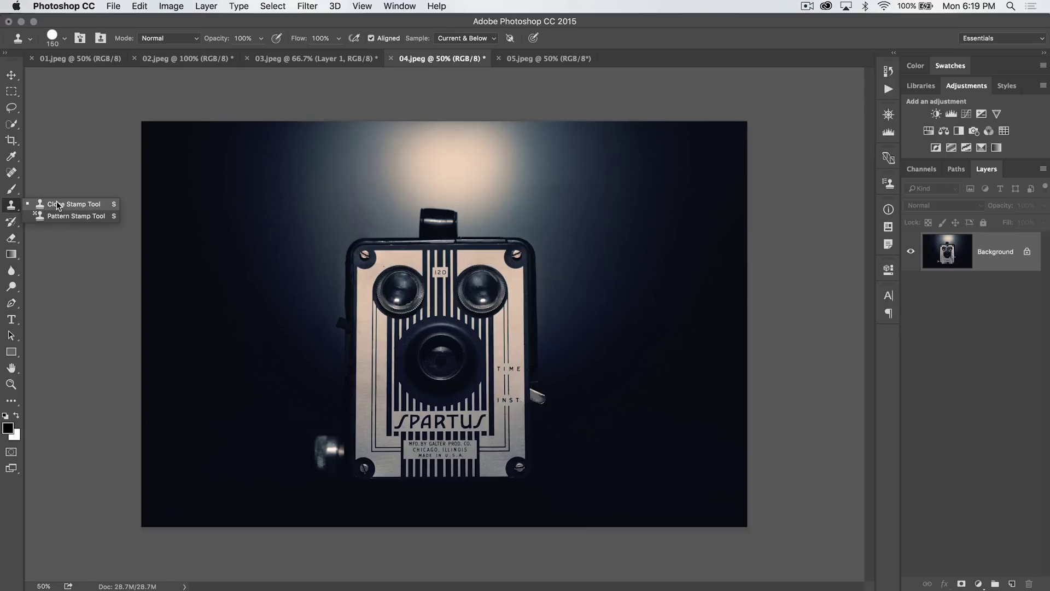
- Clone the camera's top-right screw and corner onto the background, undo it, then inspect the 150 px brush
click(57, 204)
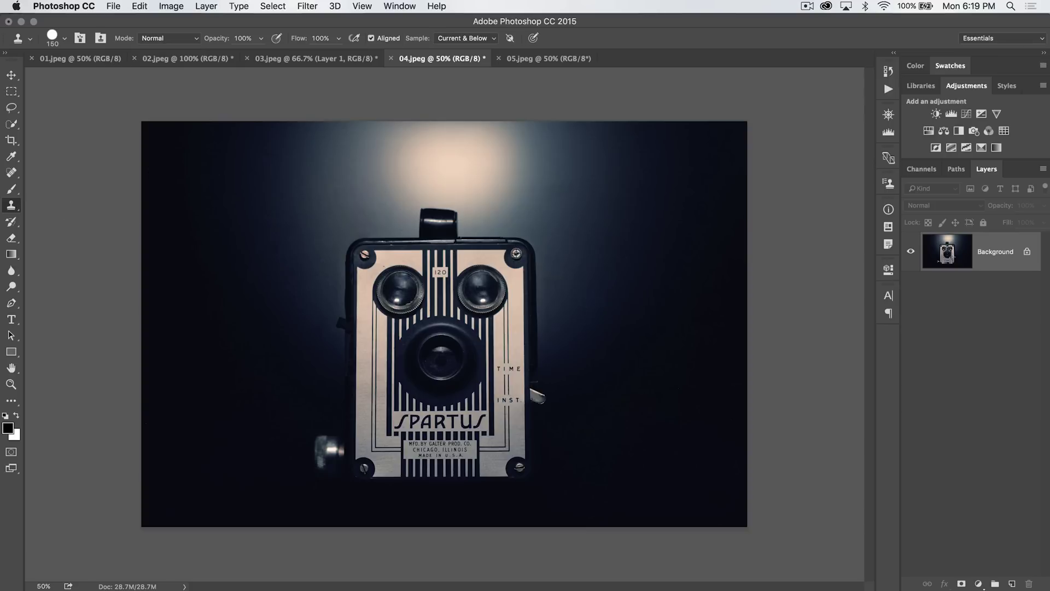
alt+click(516, 254)
click(619, 193)
mouse_move(602, 176)
mouse_down()
mouse_move(537, 243)
mouse_move(636, 169)
mouse_move(595, 159)
mouse_move(619, 274)
mouse_move(561, 205)
mouse_move(597, 152)
mouse_move(608, 244)
mouse_move(563, 246)
mouse_move(602, 263)
mouse_move(570, 264)
mouse_up()
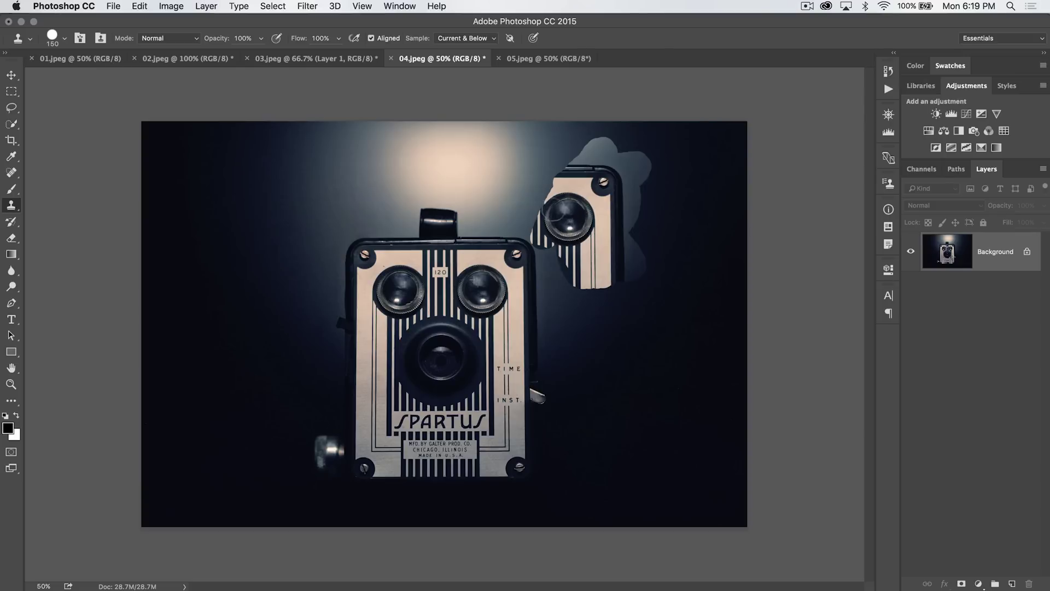
mouse_move(550, 205)
mouse_down()
mouse_move(539, 175)
mouse_move(521, 202)
mouse_move(556, 164)
mouse_up()
key(super+alt+z)
key(super+alt+z)
key(super+alt+z)
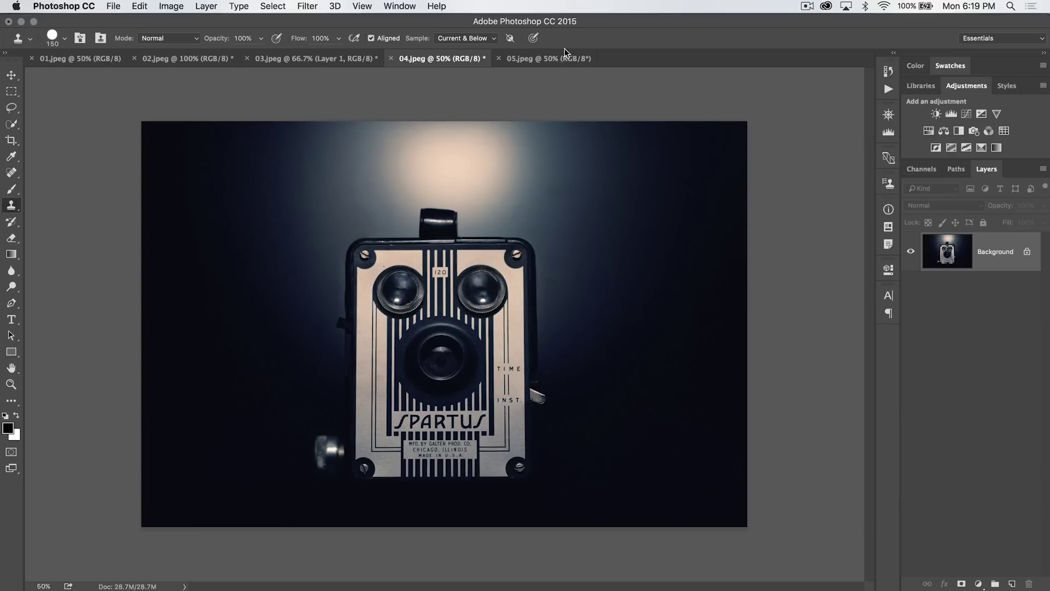
right_click(414, 222)
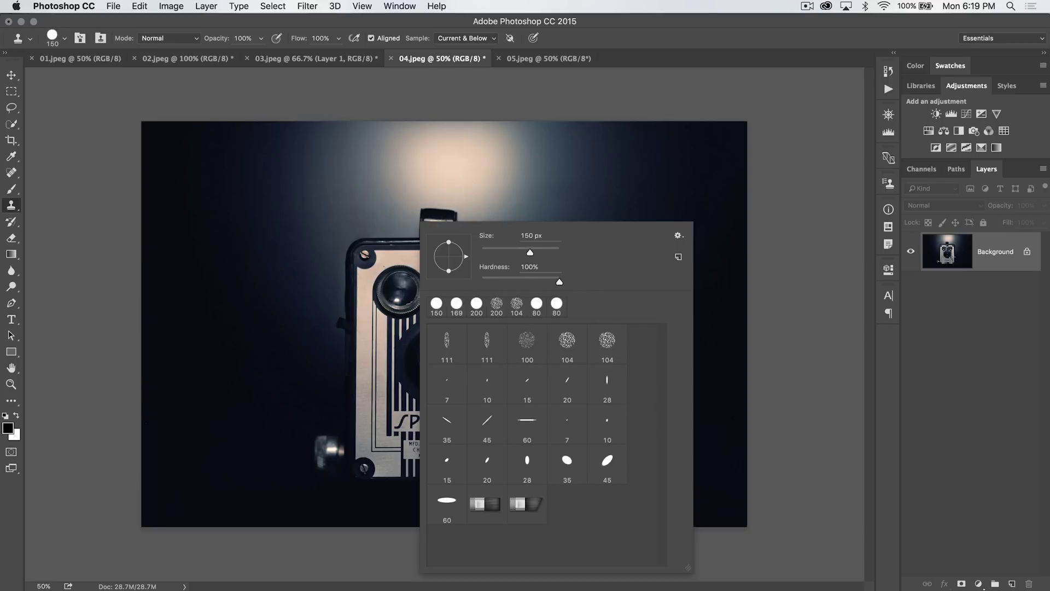
click(183, 38)
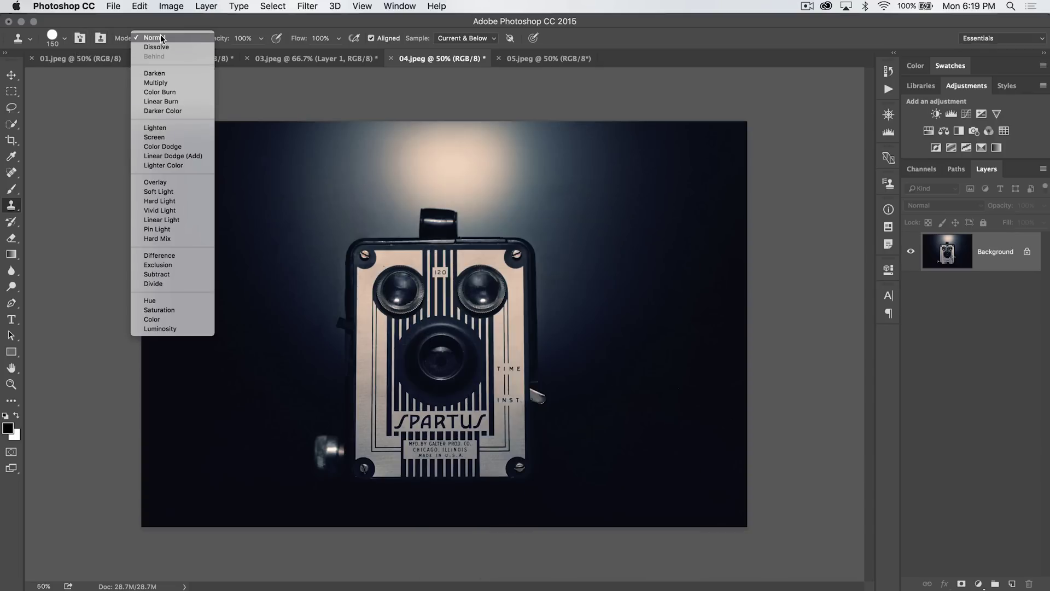
click(160, 36)
click(154, 38)
click(170, 36)
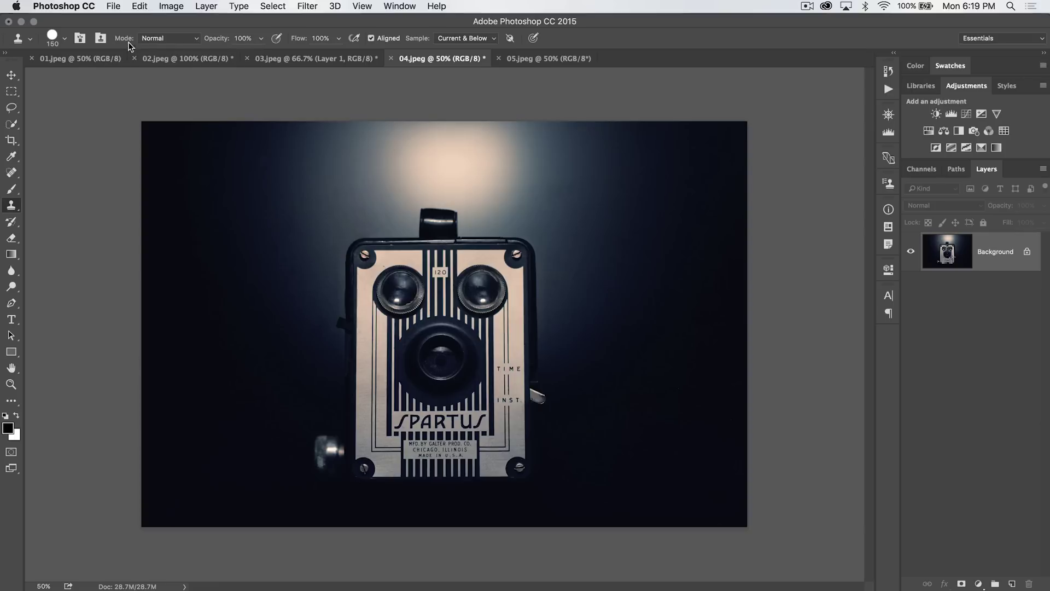
click(147, 38)
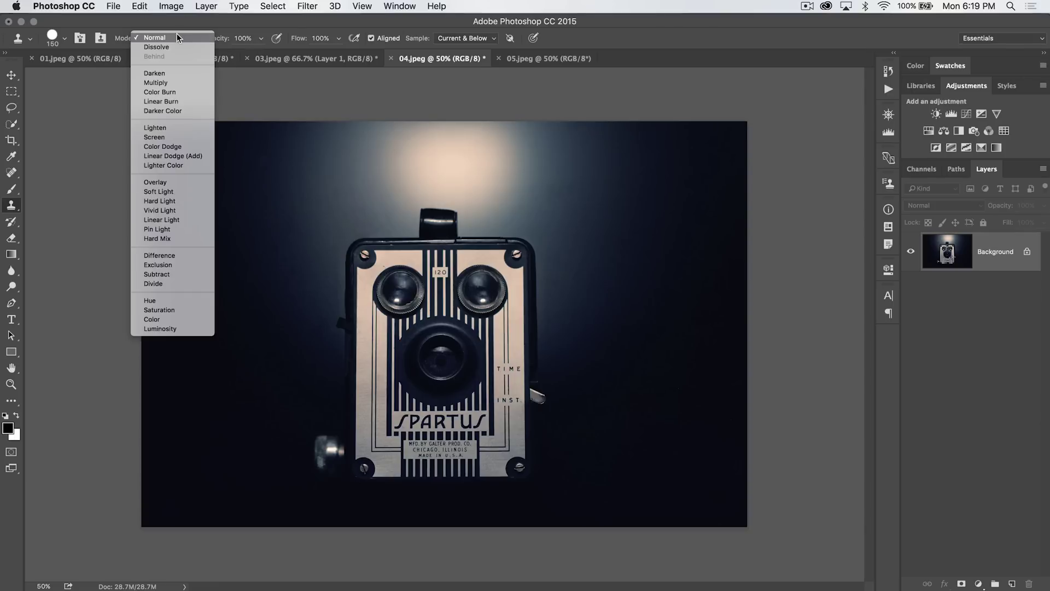
click(170, 37)
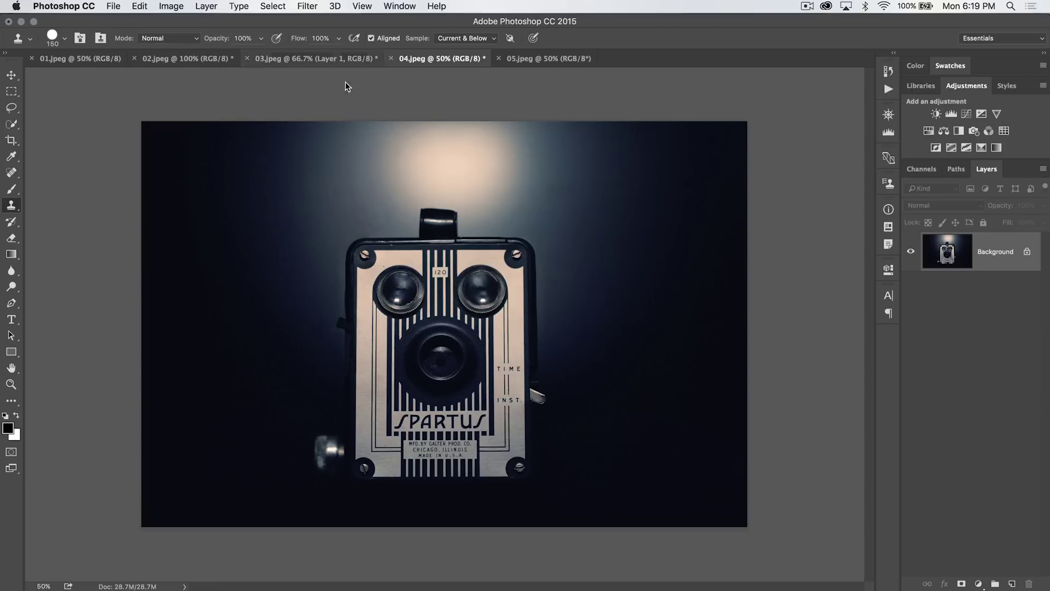
click(1010, 582)
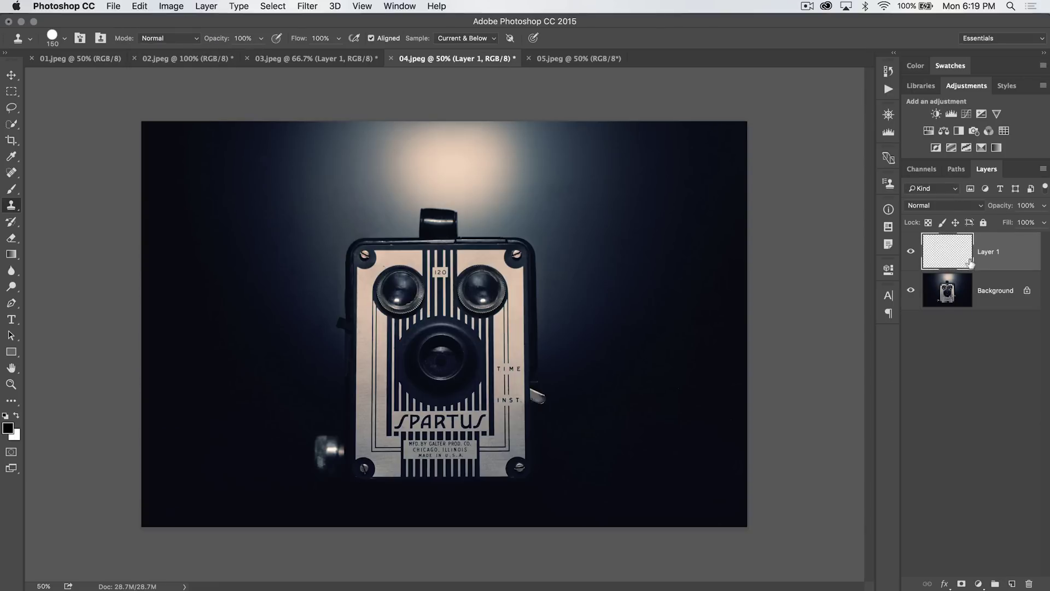
- Keep Layer 1's blend mode at Normal and clone sampling at Current & Below
click(947, 207)
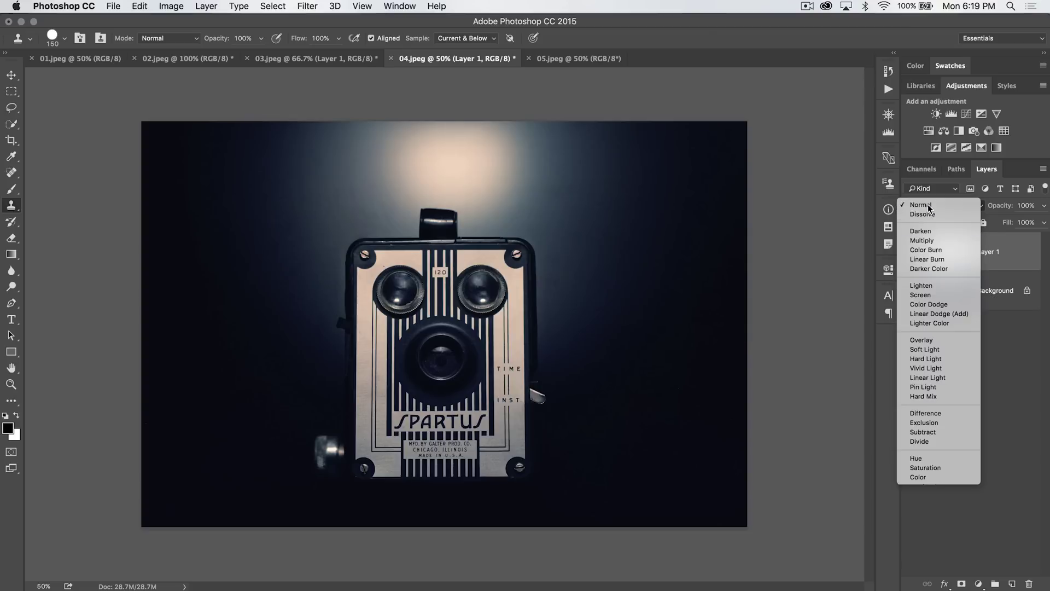
click(928, 207)
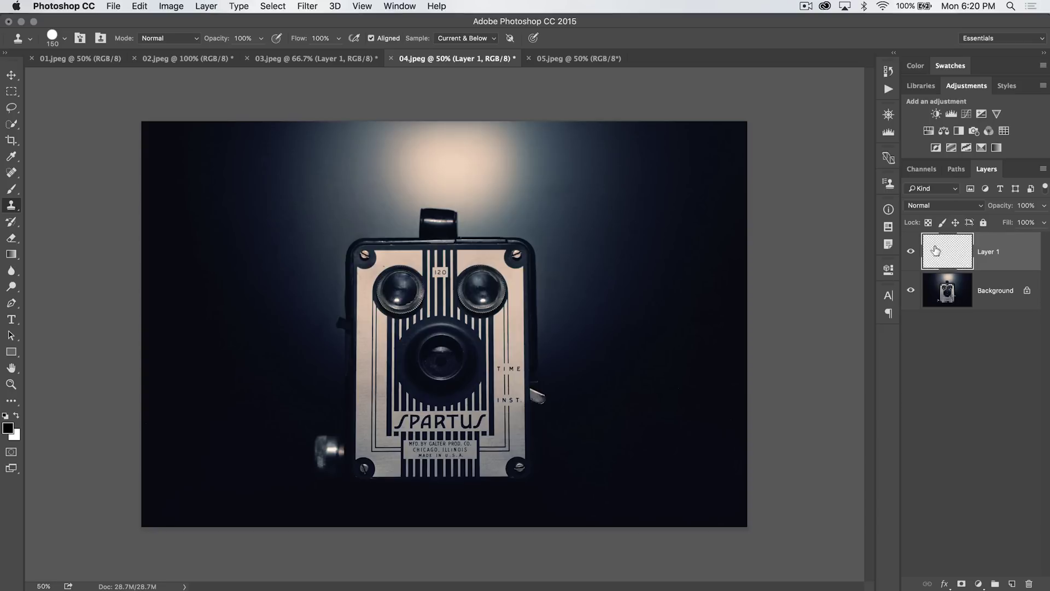
click(469, 38)
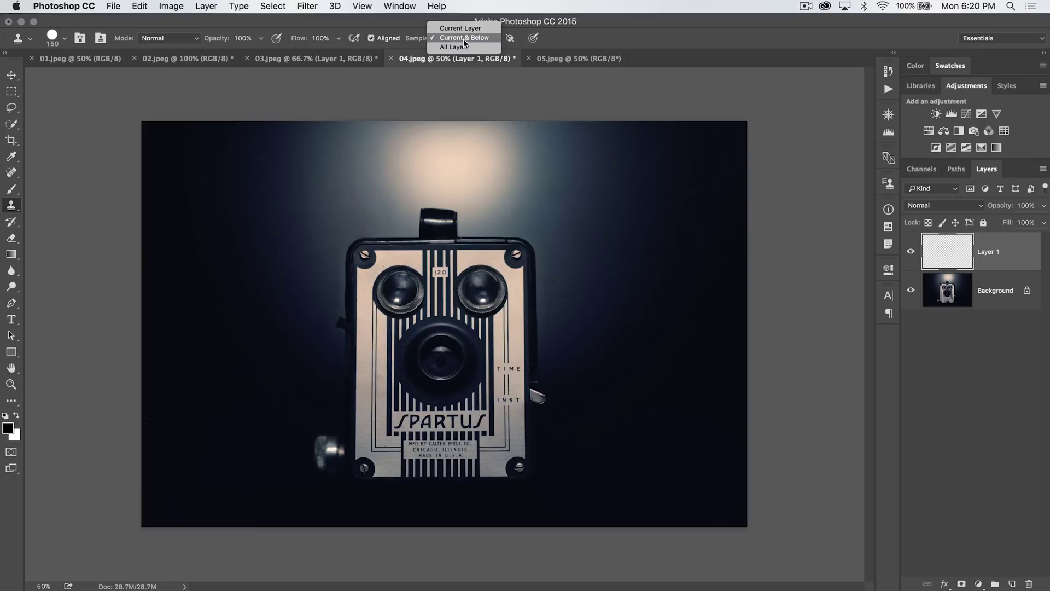
click(464, 38)
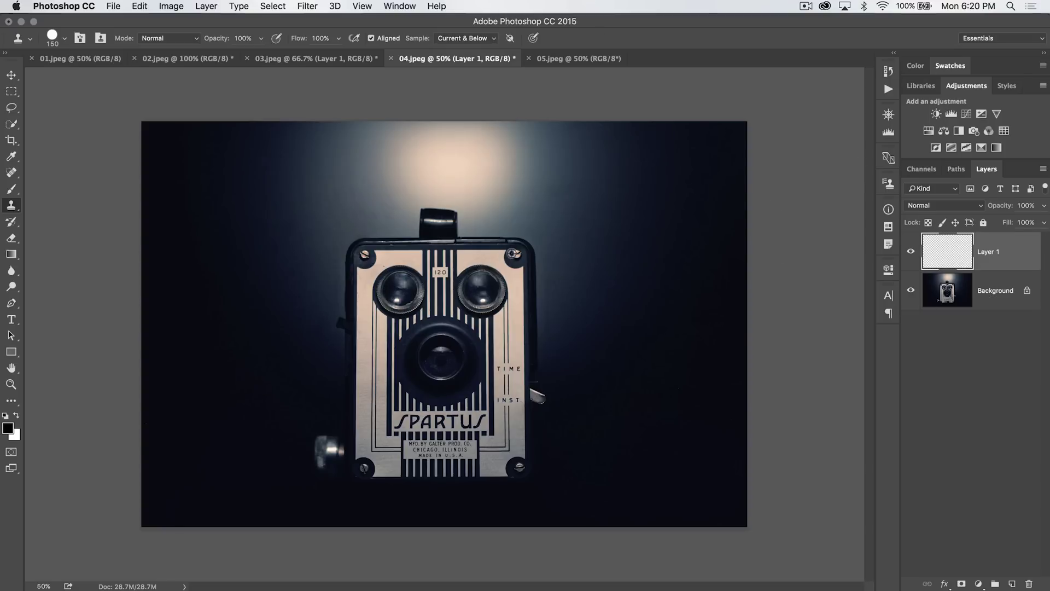
mouse_move(606, 208)
mouse_down()
mouse_move(594, 163)
mouse_move(618, 186)
mouse_move(584, 179)
mouse_move(644, 180)
mouse_move(651, 225)
mouse_move(609, 225)
mouse_move(659, 186)
mouse_up()
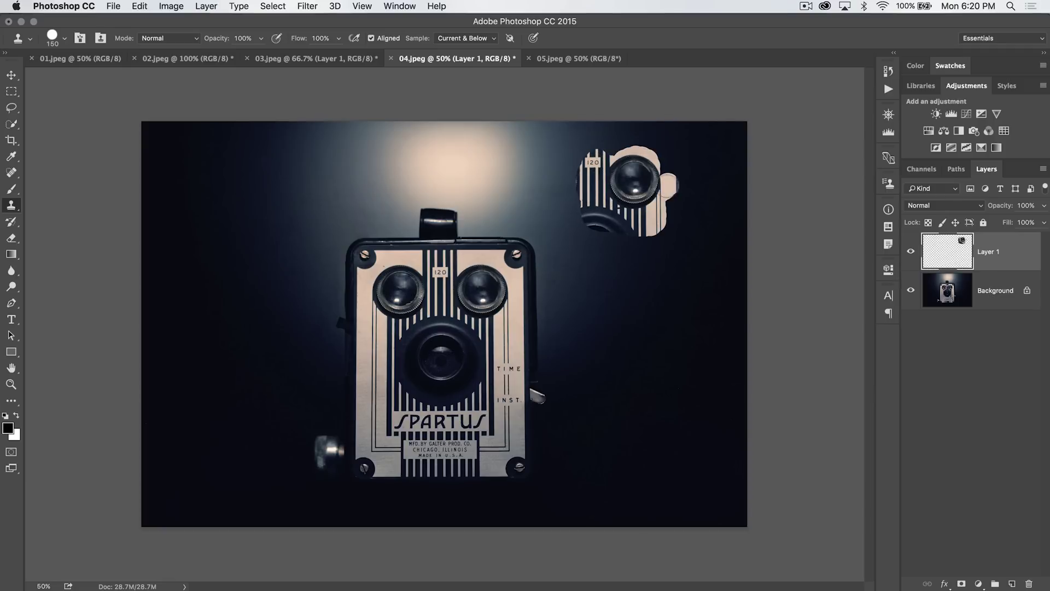
click(910, 247)
click(910, 247)
click(910, 248)
click(910, 247)
click(910, 248)
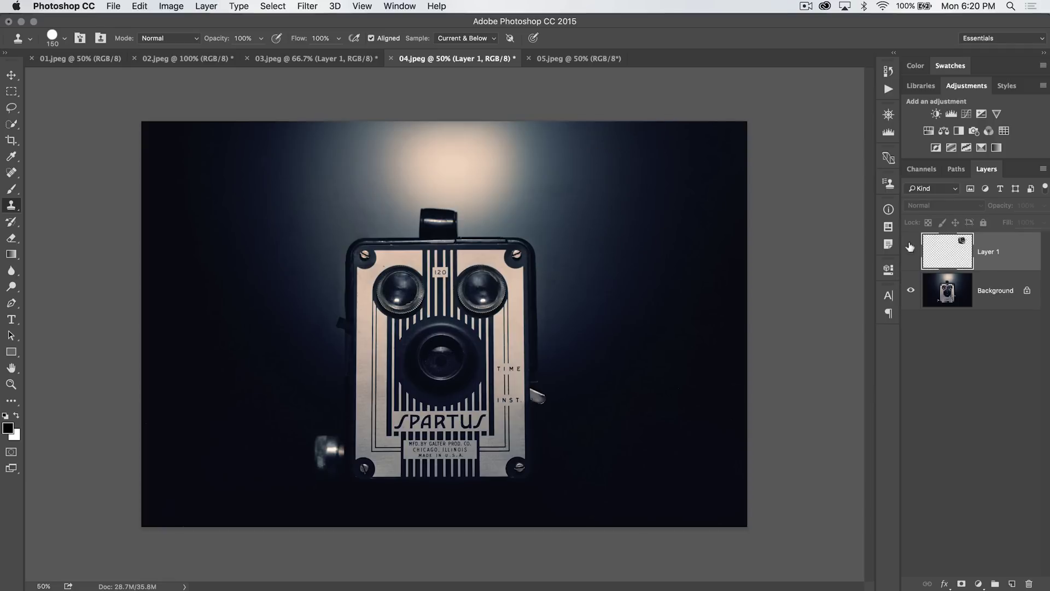
click(910, 247)
key(Delete)
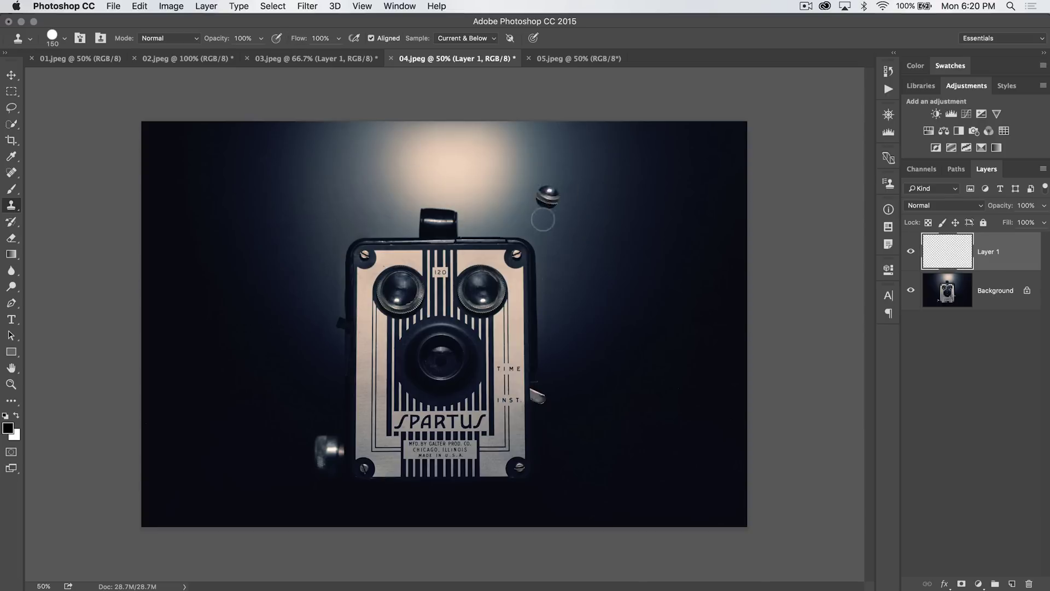
click(588, 249)
key(super+z)
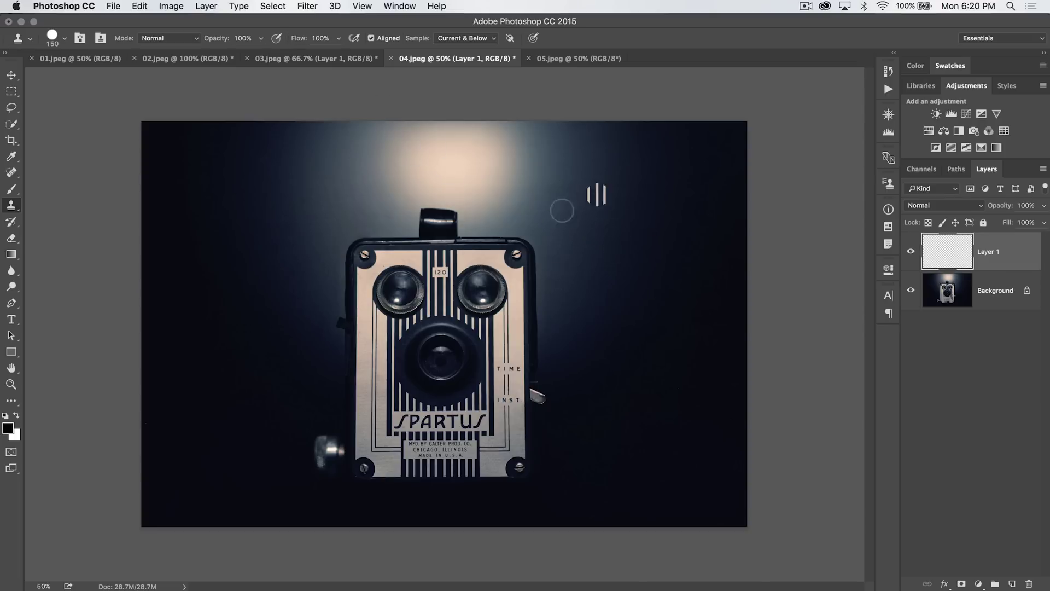
drag(304, 38, 245, 38)
mouse_move(585, 202)
mouse_down()
mouse_move(571, 218)
mouse_move(576, 203)
mouse_move(585, 220)
mouse_move(579, 207)
mouse_move(600, 212)
mouse_move(578, 198)
mouse_up()
click(604, 230)
key(super+z)
drag(295, 38, 364, 40)
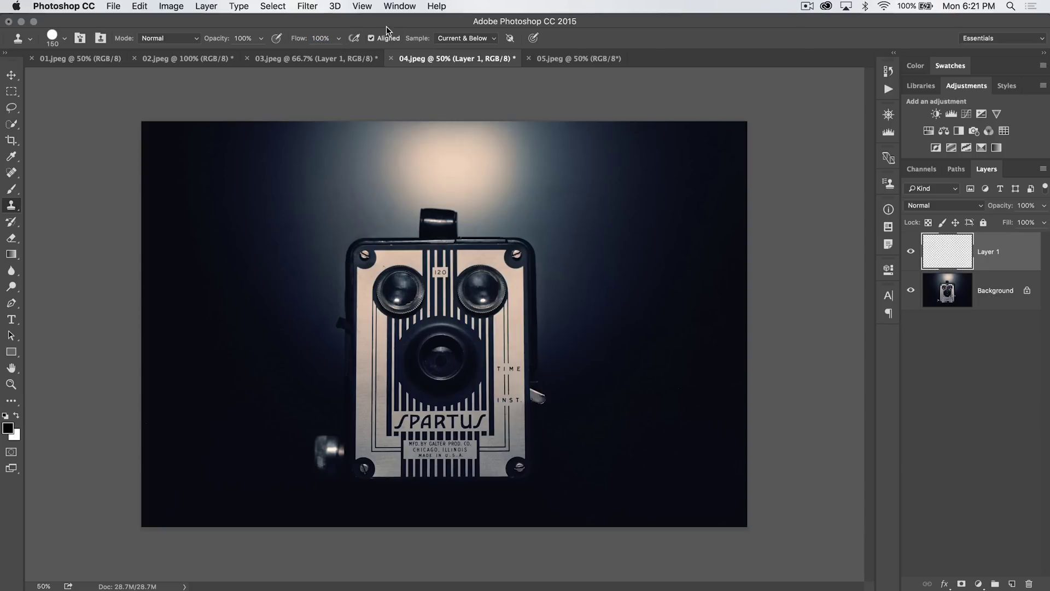
click(371, 38)
alt+click(515, 253)
mouse_move(635, 175)
mouse_down()
mouse_move(640, 164)
mouse_move(695, 181)
mouse_move(623, 218)
mouse_move(645, 257)
mouse_move(663, 159)
mouse_move(651, 162)
mouse_up()
mouse_move(609, 247)
mouse_down()
mouse_move(601, 159)
mouse_move(624, 164)
mouse_up()
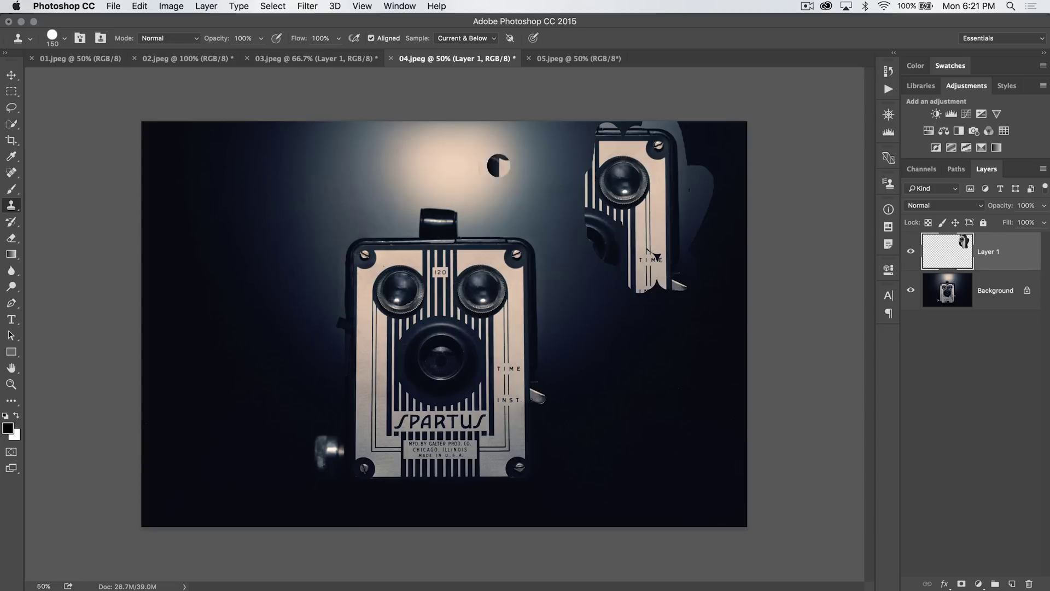
mouse_move(487, 203)
mouse_down()
mouse_move(480, 241)
mouse_move(469, 158)
mouse_move(568, 125)
mouse_move(489, 149)
mouse_move(608, 122)
mouse_move(635, 130)
mouse_move(546, 175)
mouse_move(531, 163)
mouse_move(563, 190)
mouse_move(525, 218)
mouse_move(583, 217)
mouse_move(534, 241)
mouse_move(489, 244)
mouse_move(503, 263)
mouse_move(494, 189)
mouse_up()
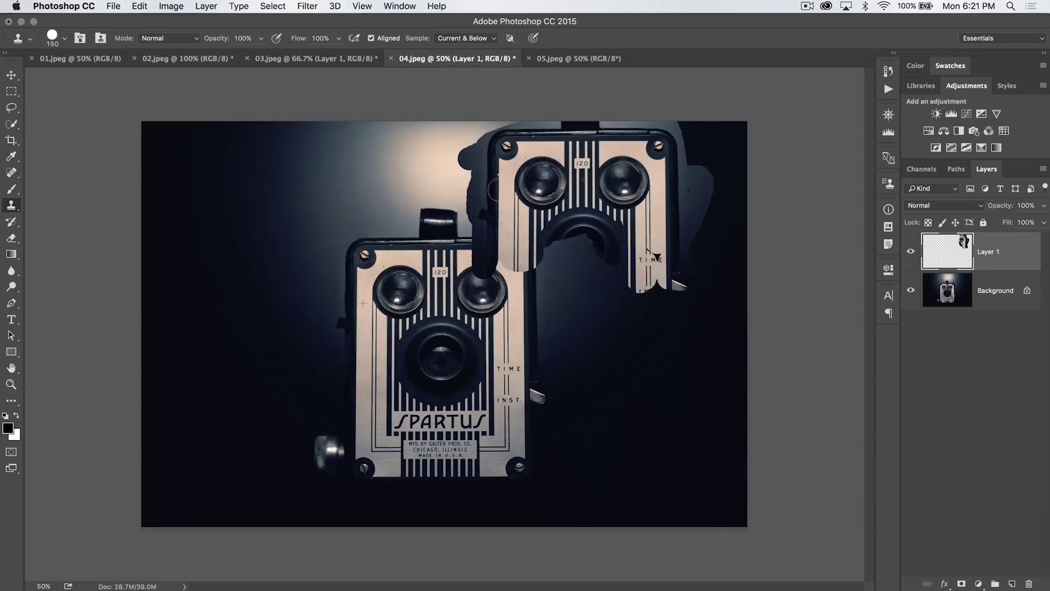
key(super+z)
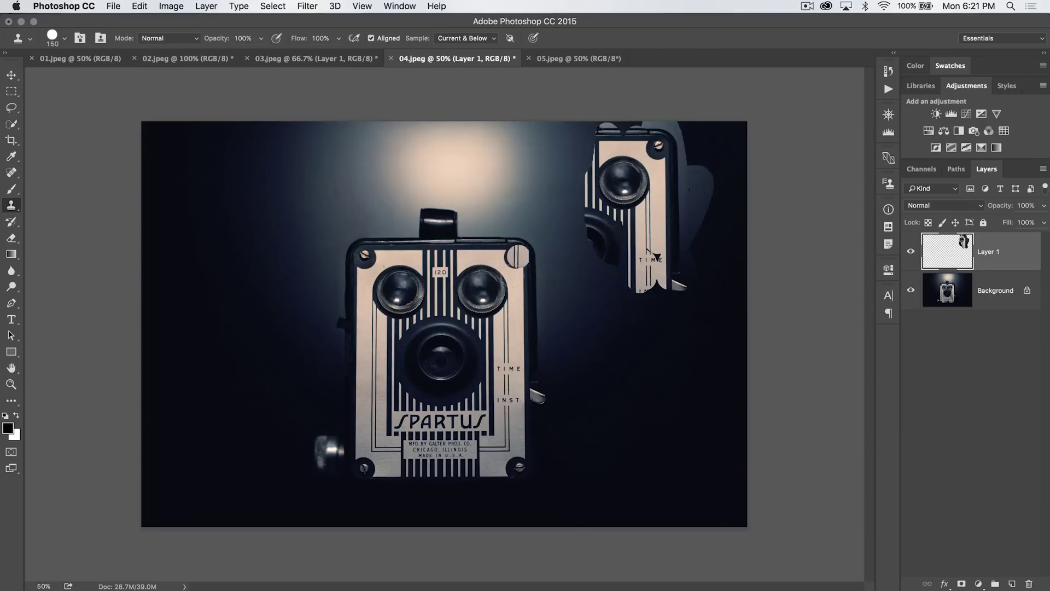
key(alt+super+z)
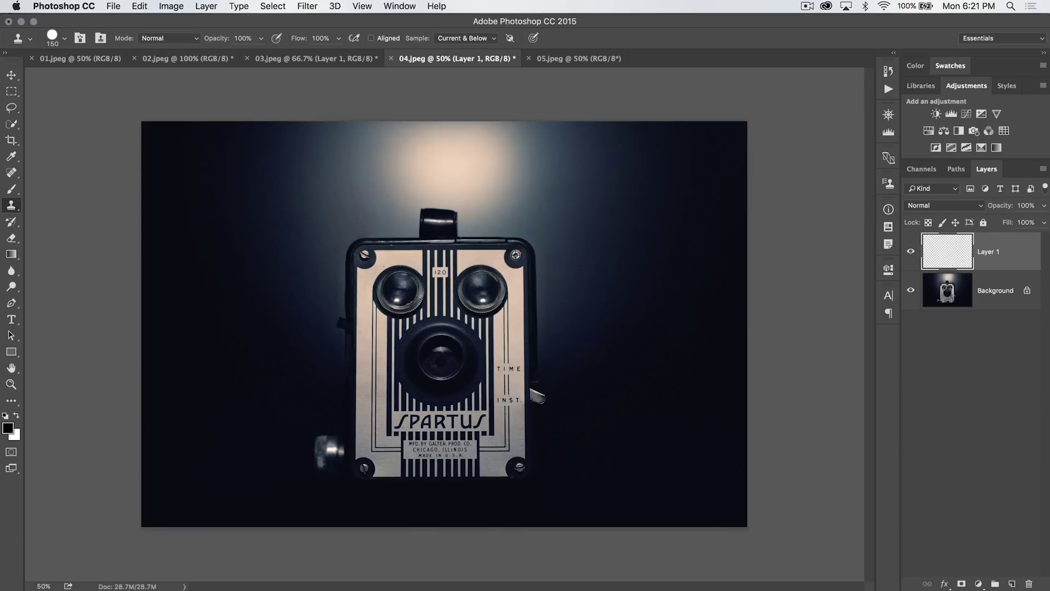
- Stamp four non-aligned camera-corner and screw copies around the image, then undo them all
mouse_move(642, 178)
mouse_down()
mouse_move(629, 189)
mouse_move(653, 174)
mouse_move(647, 185)
mouse_up()
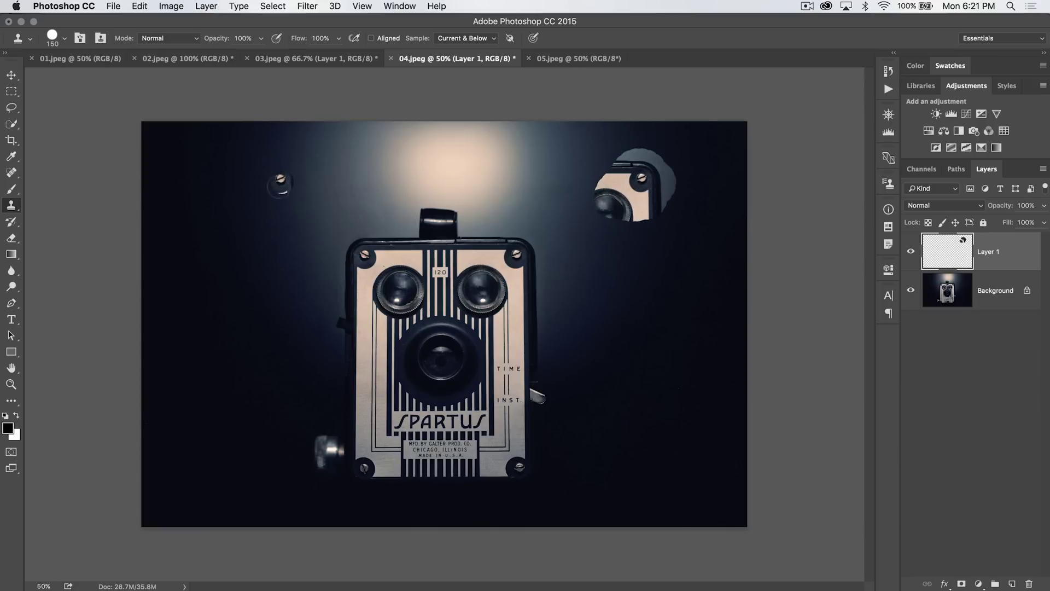
mouse_move(252, 189)
mouse_down()
mouse_move(305, 193)
mouse_move(290, 219)
mouse_move(227, 198)
mouse_move(244, 177)
mouse_move(290, 184)
mouse_move(291, 220)
mouse_move(254, 230)
mouse_up()
mouse_move(244, 413)
mouse_down()
mouse_move(227, 424)
mouse_move(232, 396)
mouse_move(270, 429)
mouse_move(287, 402)
mouse_move(262, 392)
mouse_move(257, 373)
mouse_move(216, 376)
mouse_up()
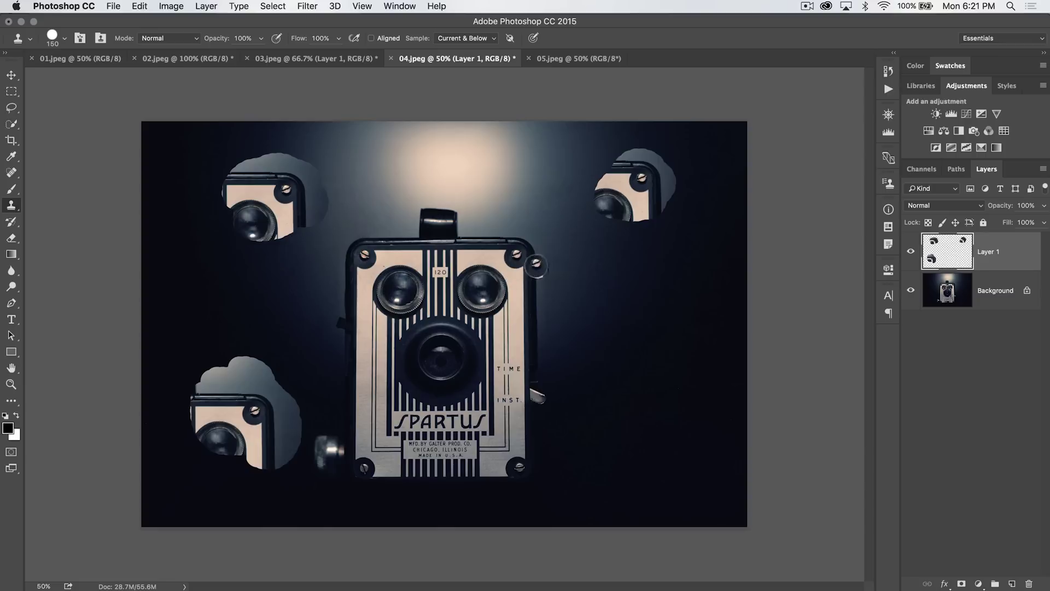
drag(590, 239, 593, 248)
key(super+alt+z)
key(super+alt+z)
key(super+alt+z)
key(super+alt+z)
key(super+alt+z)
key(super+alt+z)
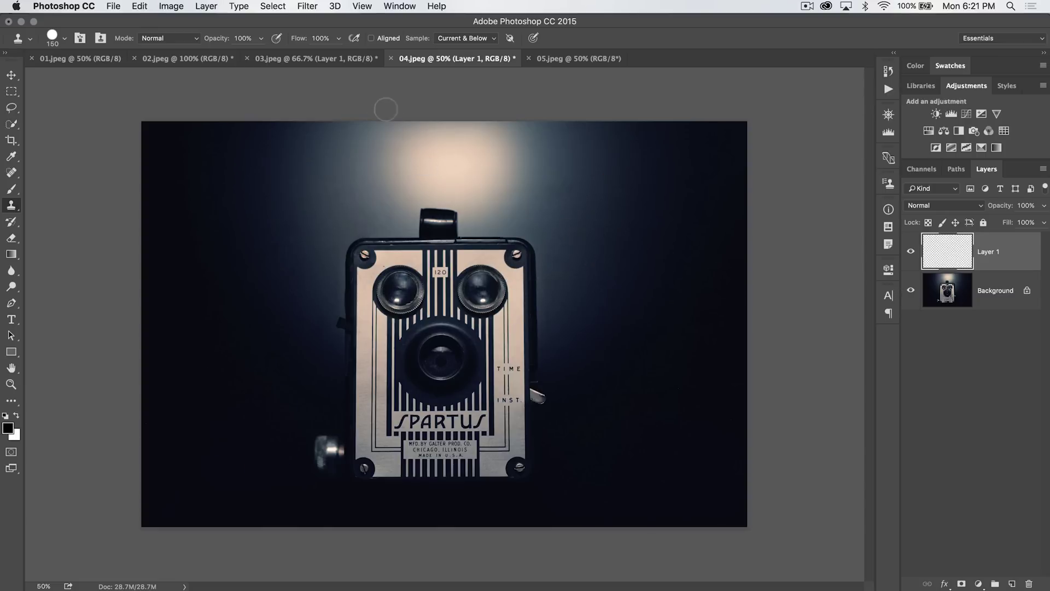
- Turn on Aligned, sample the bokeh in 03.jpeg, and stamp a dab onto 04.jpeg
click(371, 38)
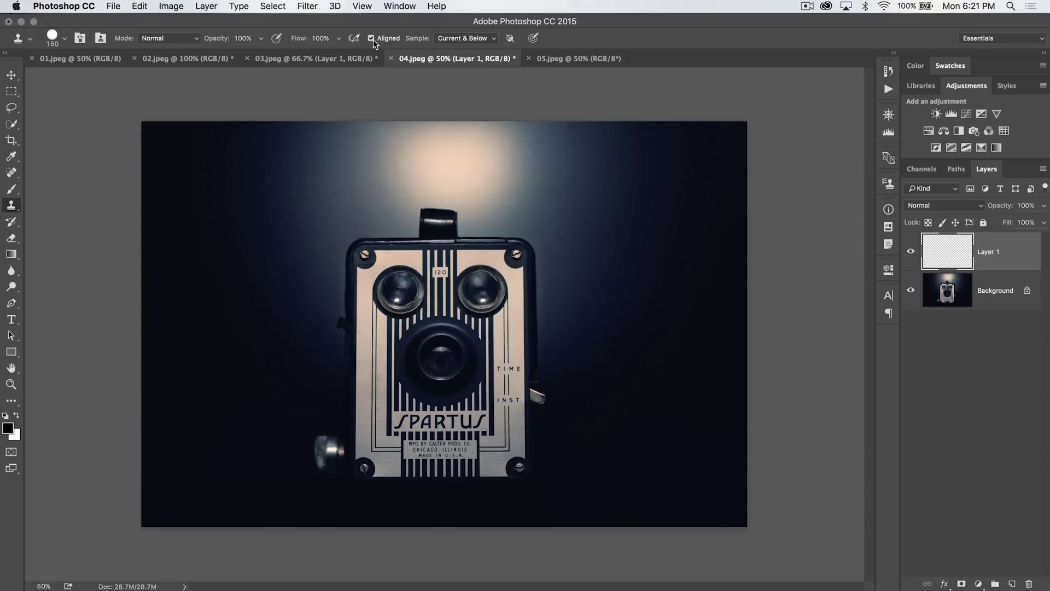
click(339, 58)
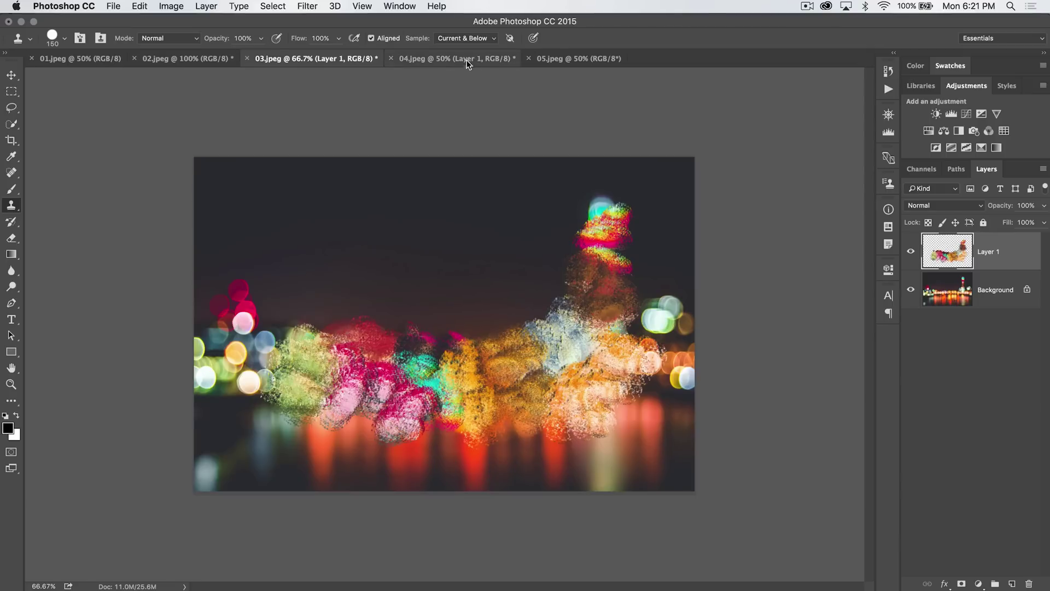
alt+click(579, 348)
click(479, 58)
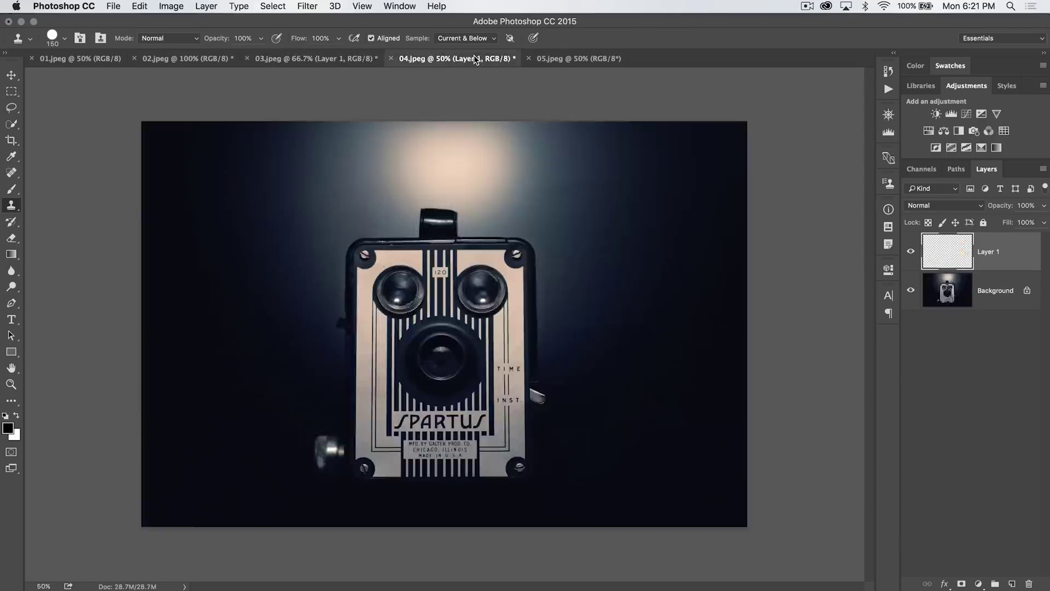
click(421, 186)
- Test larger bokeh clone strokes over the camera, undo them, and settle on a 200 px brush
key(bracketright)
key(bracketright)
key(bracketright)
key(bracketright)
key(super+z)
key(bracketright)
key(bracketright)
mouse_move(345, 258)
mouse_down()
mouse_move(318, 242)
mouse_move(407, 263)
mouse_move(421, 298)
mouse_up()
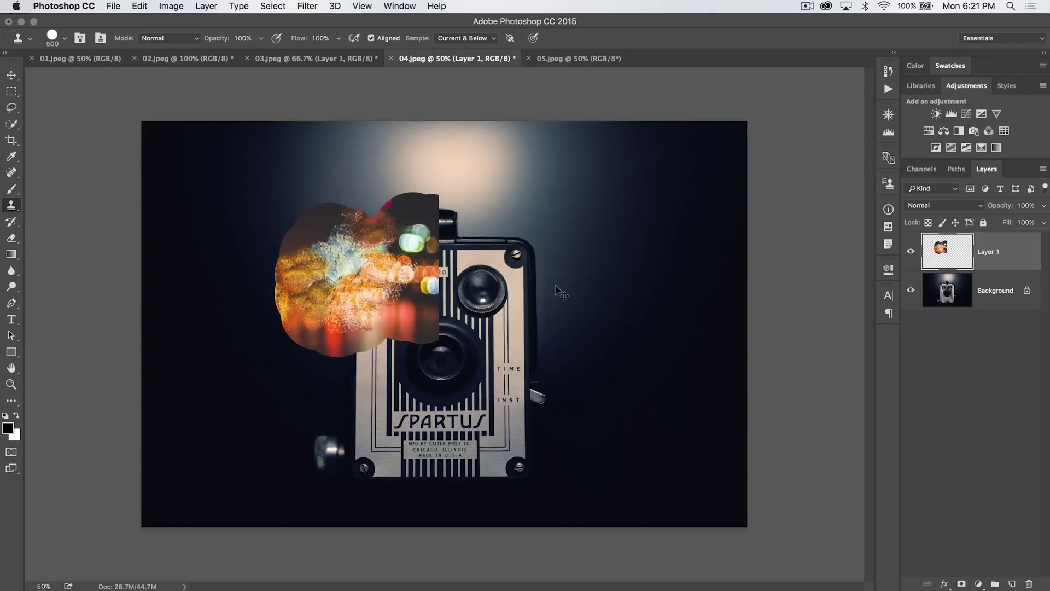
key(super+z)
key(bracketleft)
key(bracketleft)
key(bracketleft)
key(bracketleft)
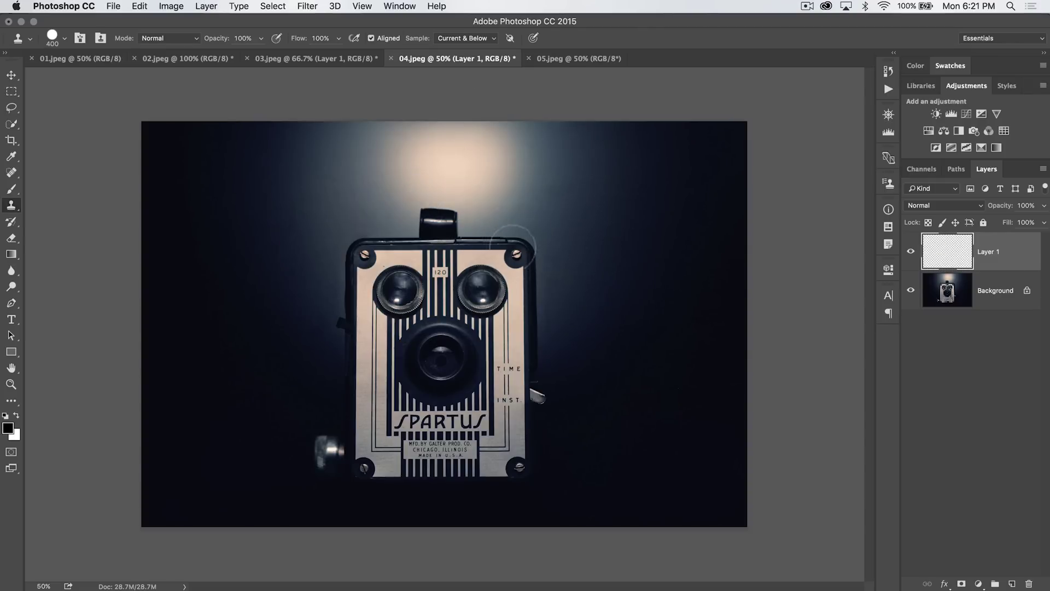
click(365, 134)
key(super+z)
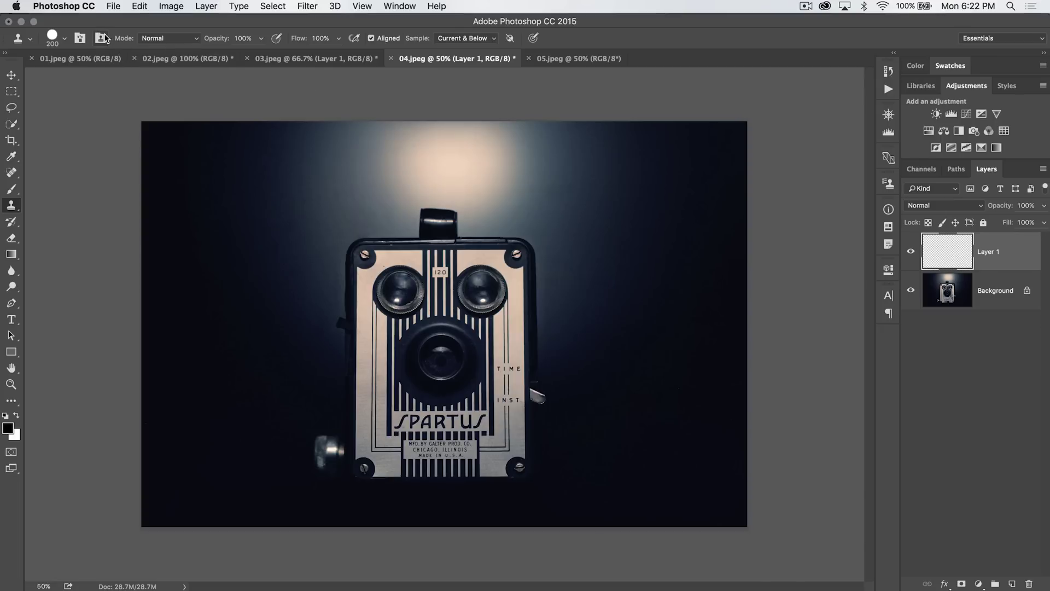
- Open the Clone Source panel and try source slots, returning to the 04.jpeg Layer 1 source
click(409, 5)
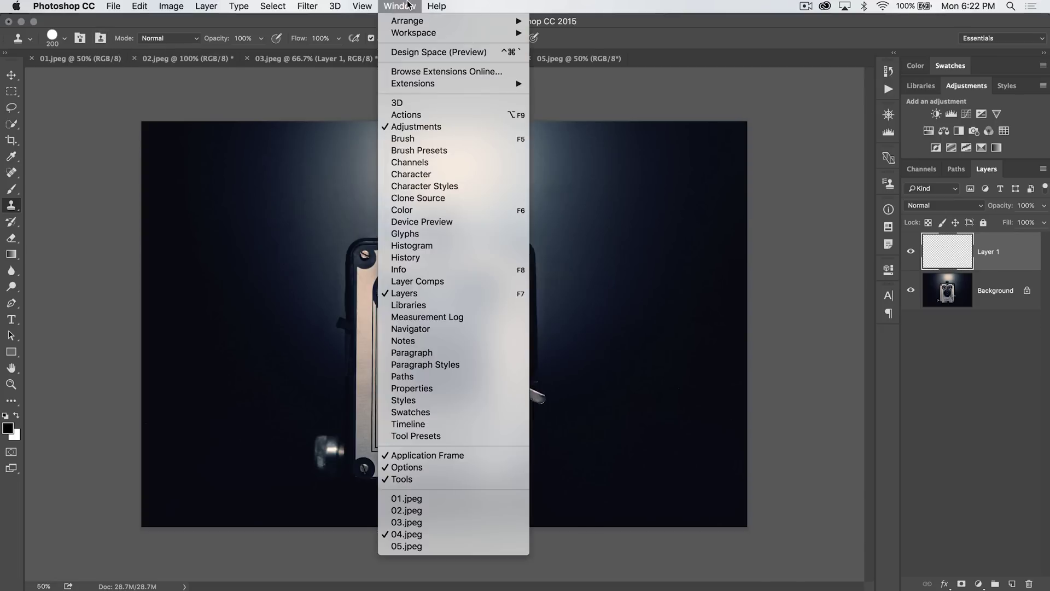
click(410, 199)
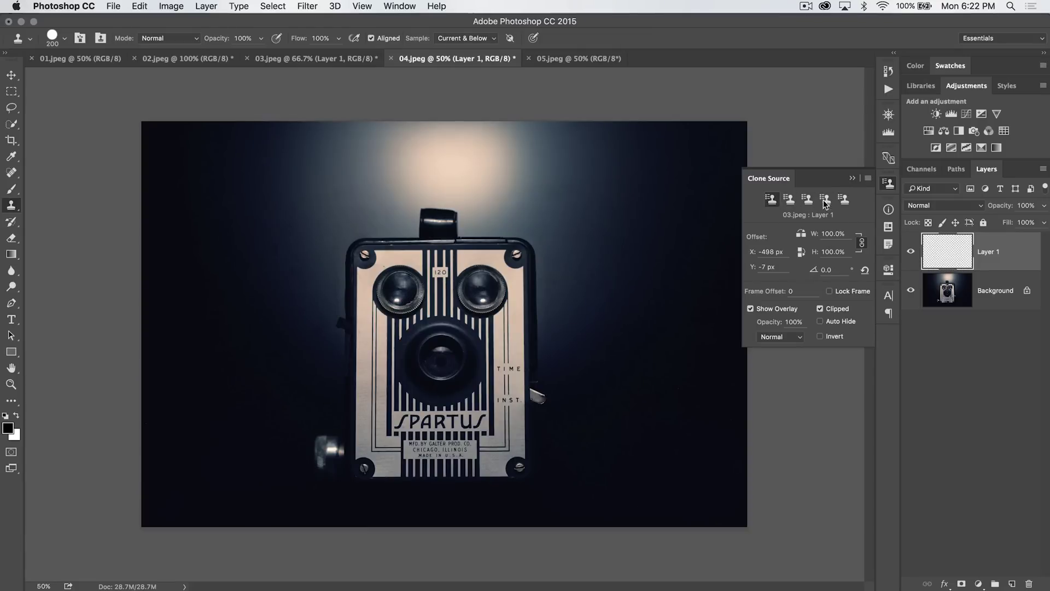
click(785, 202)
click(790, 201)
alt+click(392, 291)
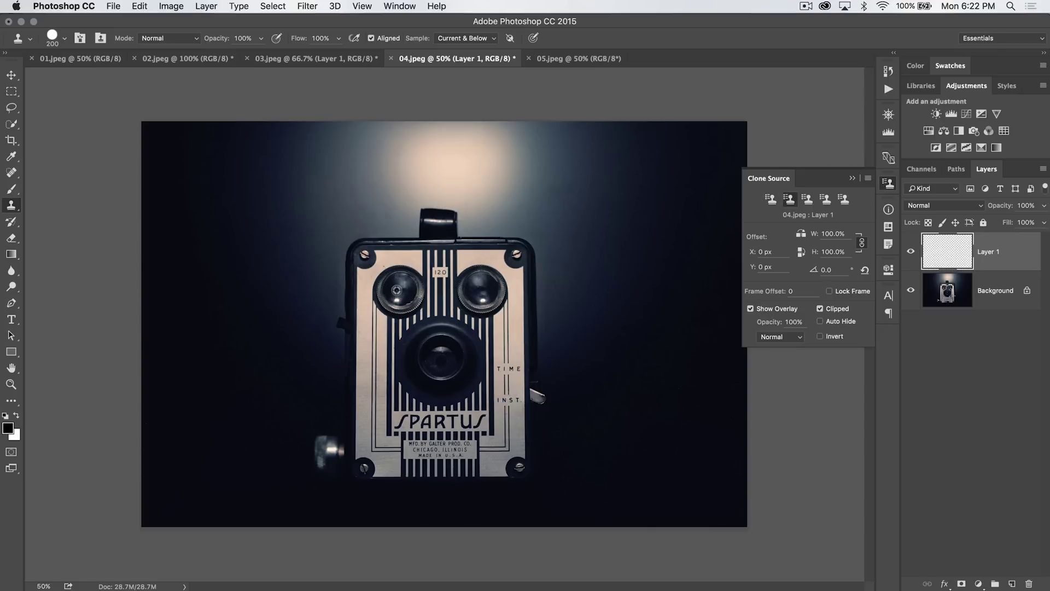
- Clone lens and camera-top copies onto the background from two source slots, then undo them
mouse_move(590, 219)
mouse_down()
mouse_move(650, 180)
mouse_move(629, 197)
mouse_up()
click(771, 199)
mouse_move(492, 184)
mouse_down()
mouse_move(432, 175)
mouse_move(553, 202)
mouse_up()
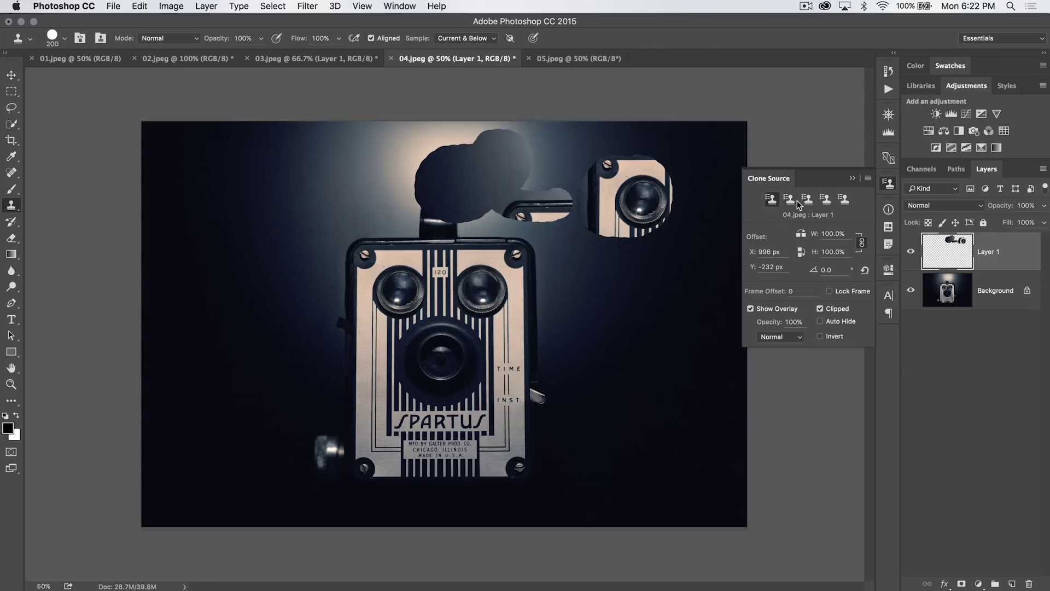
mouse_move(648, 246)
mouse_down()
mouse_move(689, 263)
mouse_move(667, 279)
mouse_move(624, 254)
mouse_up()
key(super+alt+z)
key(super+alt+z)
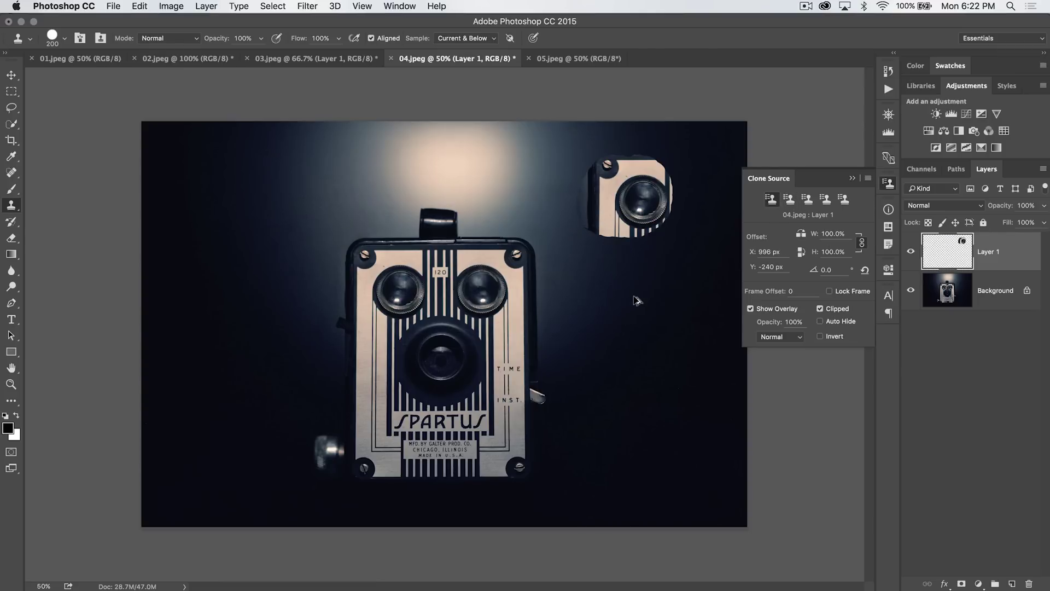
key(super+alt+z)
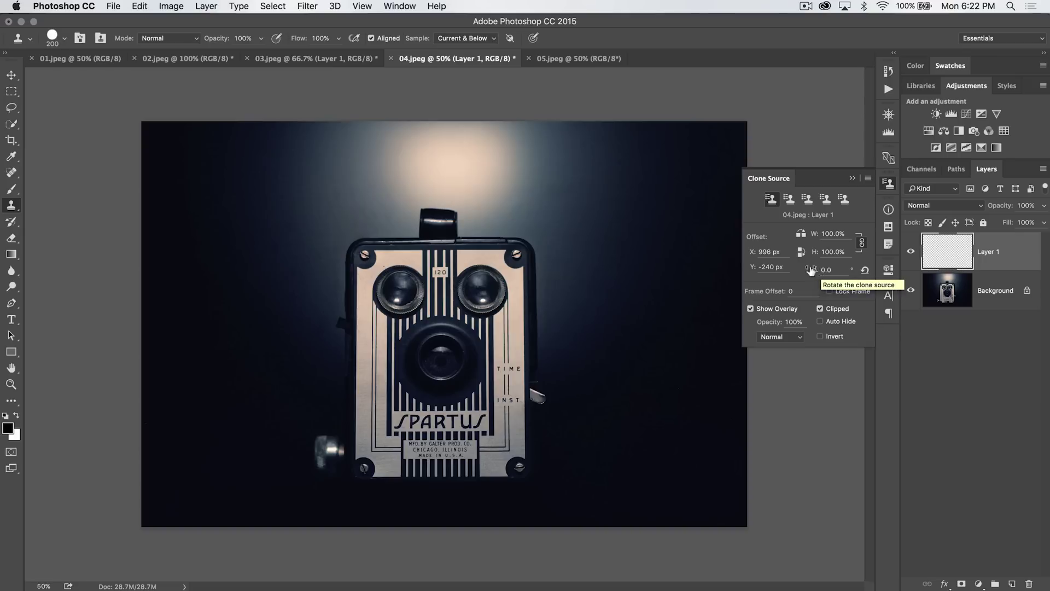
- Rotate the clone source 9.4°, sample the camera top, paint a rotated lid copy, and undo it
mouse_move(812, 269)
mouse_down()
mouse_move(843, 270)
mouse_move(757, 272)
mouse_move(820, 277)
mouse_up()
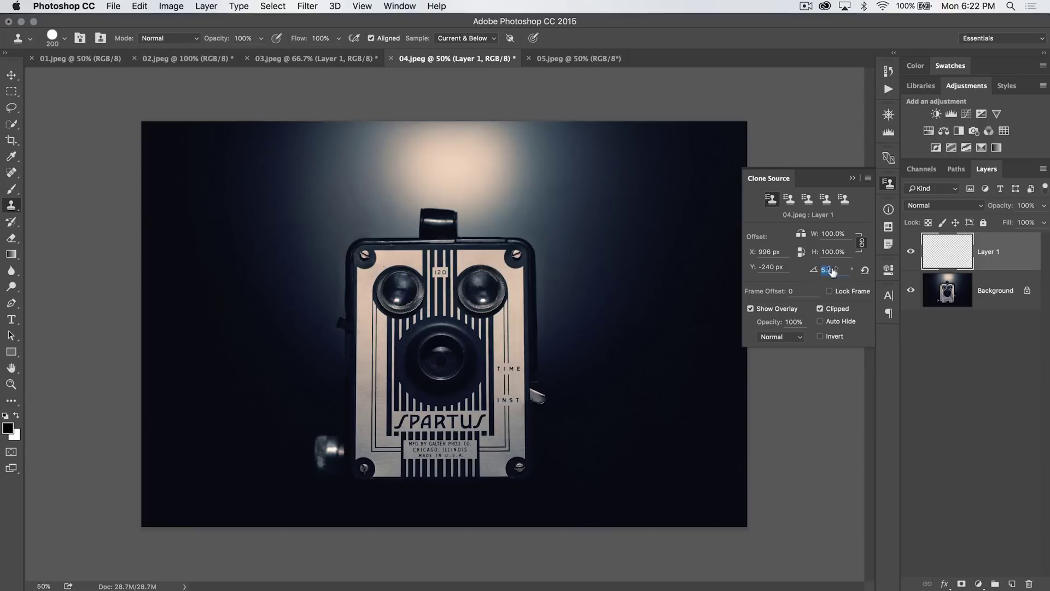
drag(815, 271, 844, 271)
alt+click(477, 236)
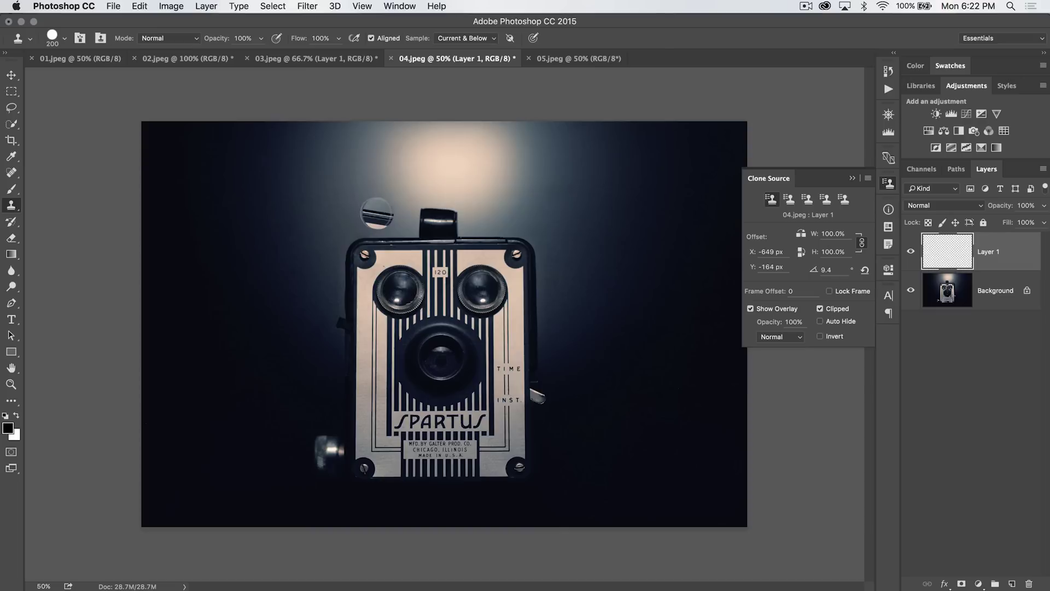
mouse_move(371, 212)
mouse_down()
mouse_move(407, 218)
mouse_move(328, 200)
mouse_move(390, 218)
mouse_move(405, 238)
mouse_move(388, 229)
mouse_move(364, 244)
mouse_move(420, 231)
mouse_move(412, 270)
mouse_move(379, 241)
mouse_up()
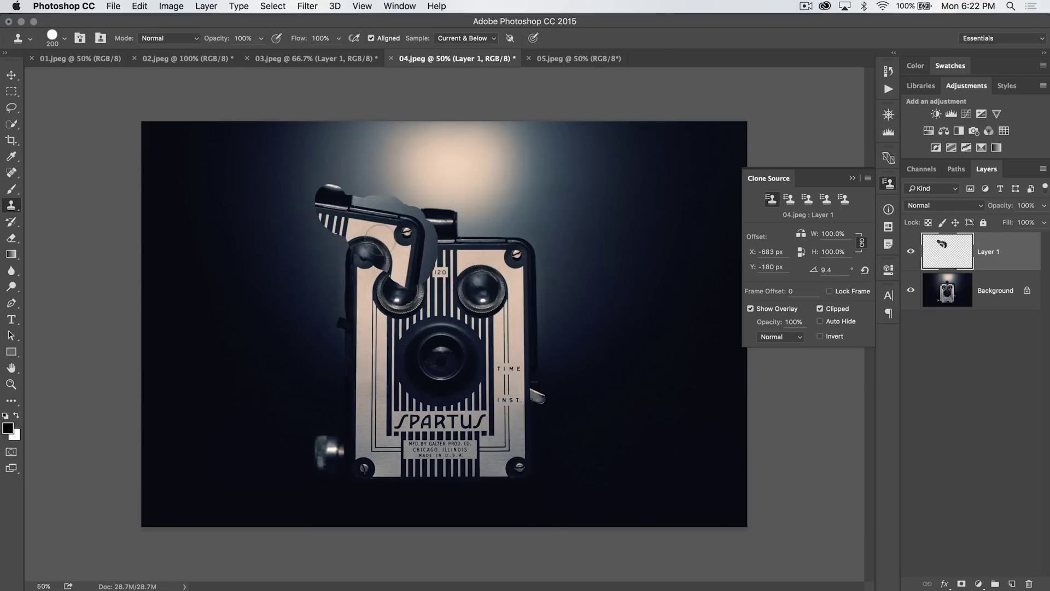
key(super+z)
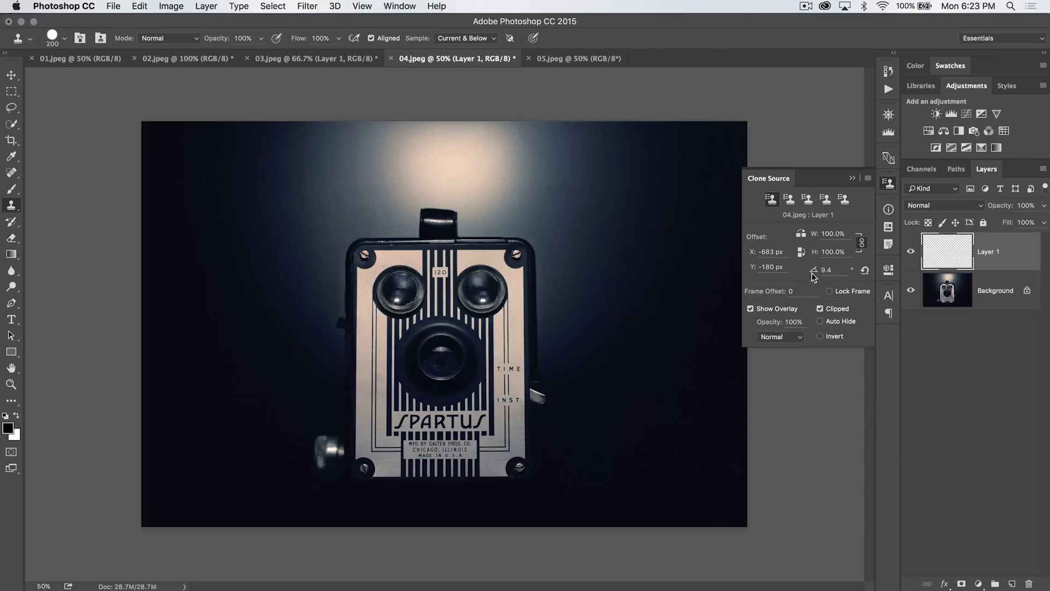
- Adjust the clone rotation angle again, then close the Clone Source panel
drag(811, 273, 829, 272)
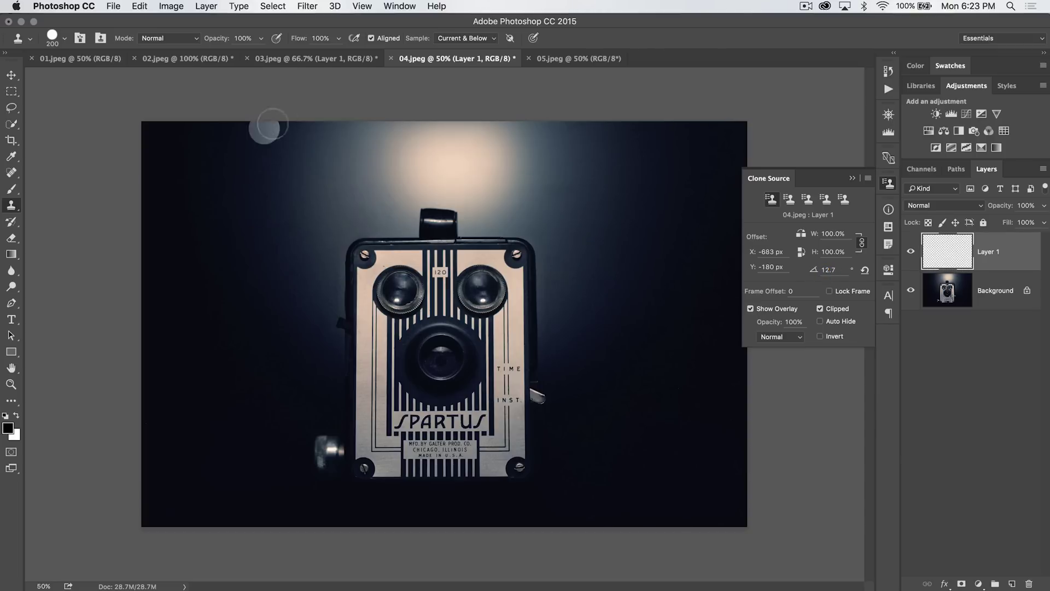
drag(808, 275, 839, 274)
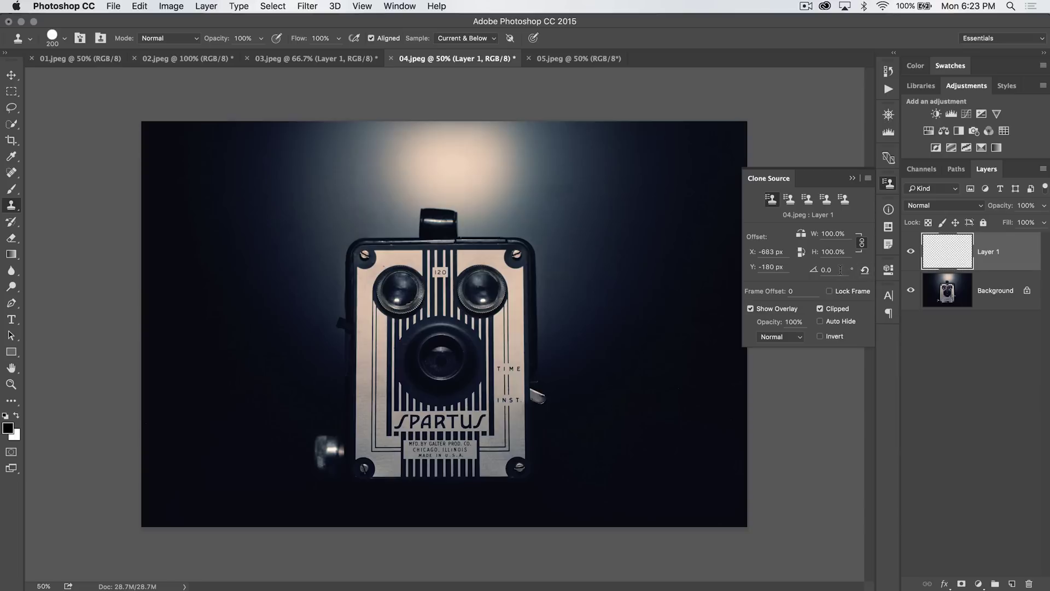
click(888, 183)
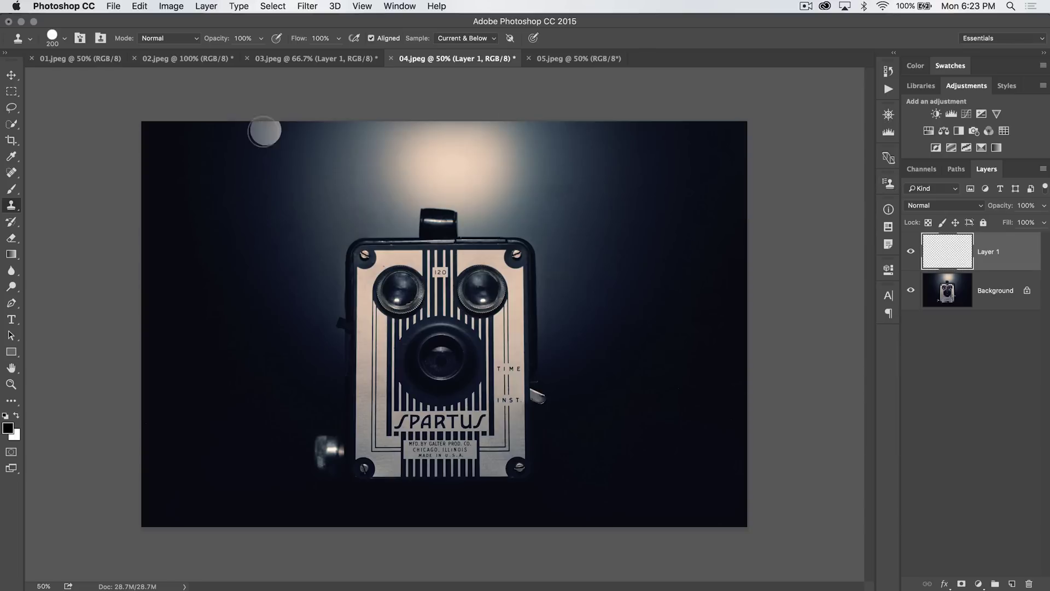
- Switch to Pattern Stamp, paint the yellow-green pattern across the upper left, then undo it
mouse_move(12, 210)
mouse_down()
mouse_move(71, 226)
mouse_move(70, 215)
mouse_up()
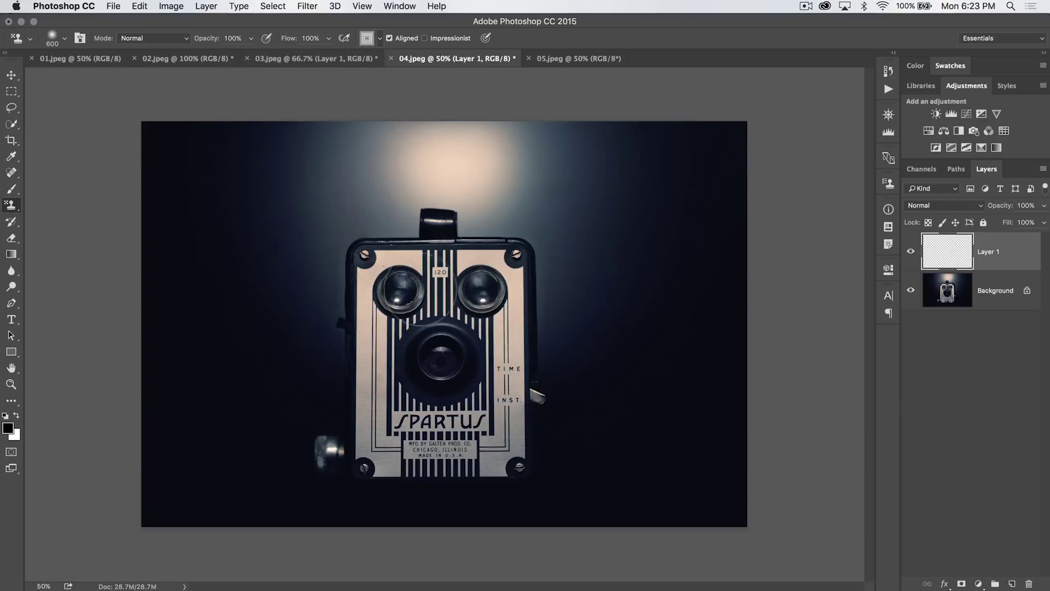
click(381, 38)
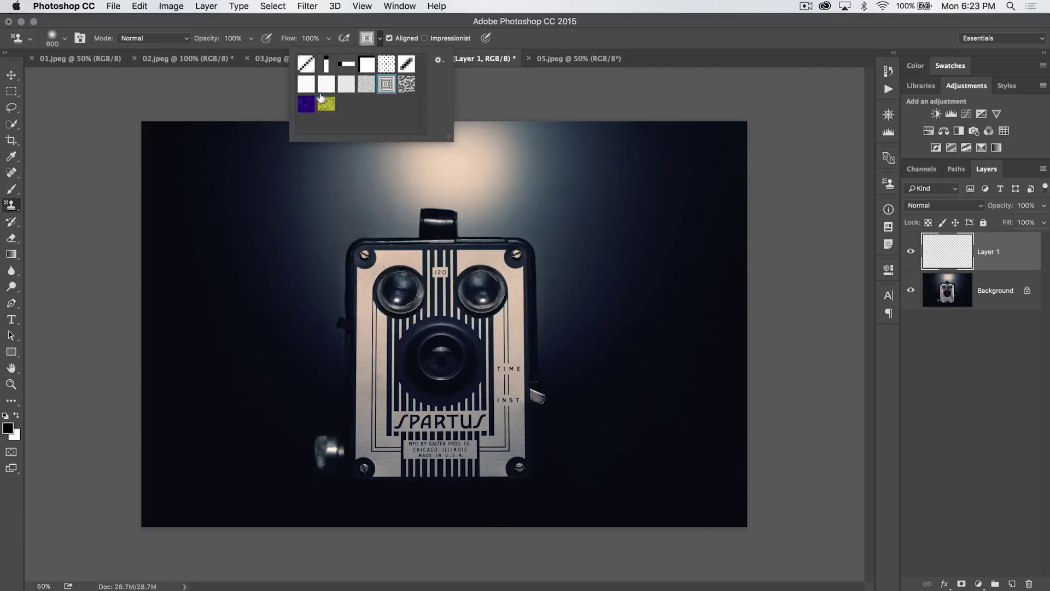
click(325, 103)
click(375, 45)
mouse_move(235, 219)
mouse_down()
mouse_move(239, 194)
mouse_move(331, 290)
mouse_move(542, 307)
mouse_up()
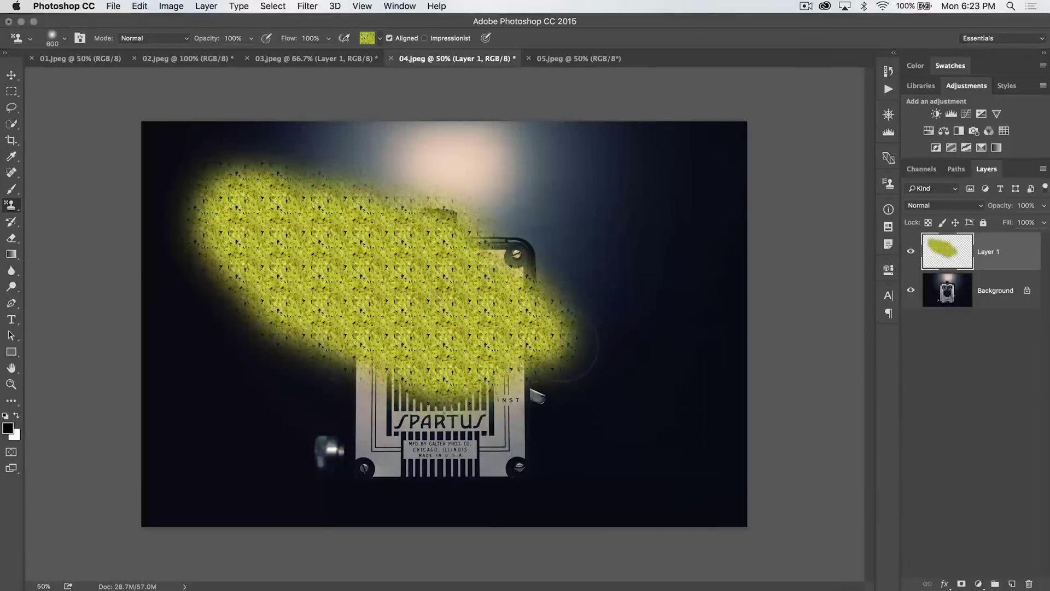
key(super+z)
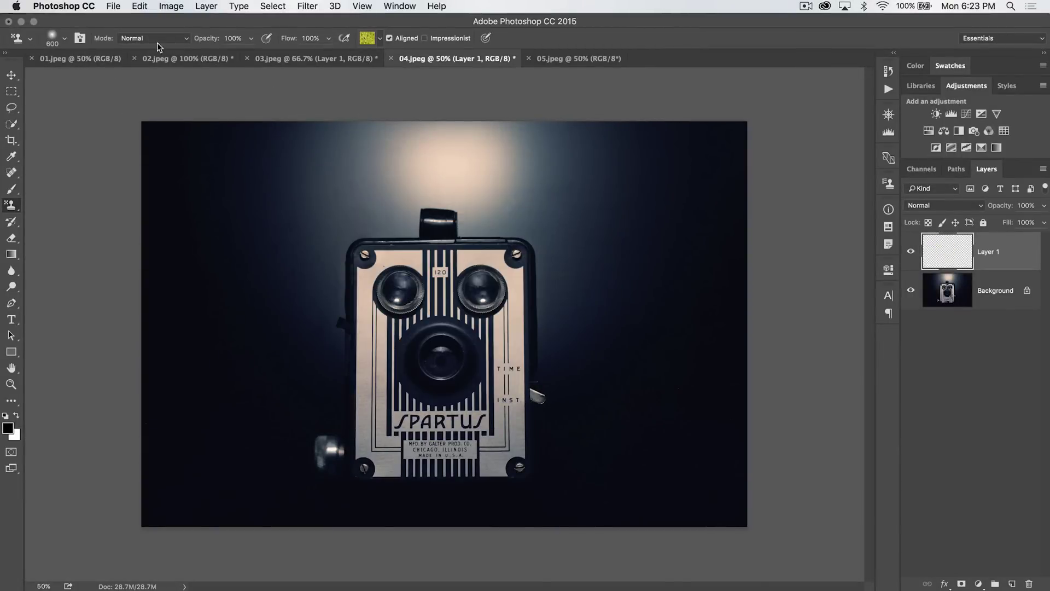
- Paint Impressionist pattern strokes over the camera top, then undo them
click(424, 38)
mouse_move(231, 205)
mouse_down()
mouse_move(255, 190)
mouse_move(261, 238)
mouse_move(283, 269)
mouse_move(364, 223)
mouse_move(412, 227)
mouse_move(400, 309)
mouse_move(444, 341)
mouse_move(476, 289)
mouse_move(521, 265)
mouse_move(521, 328)
mouse_move(581, 235)
mouse_move(595, 371)
mouse_move(612, 385)
mouse_up()
key(super+z)
- Switch back to the Clone Stamp tool from the stamp tool variants
right_click(11, 205)
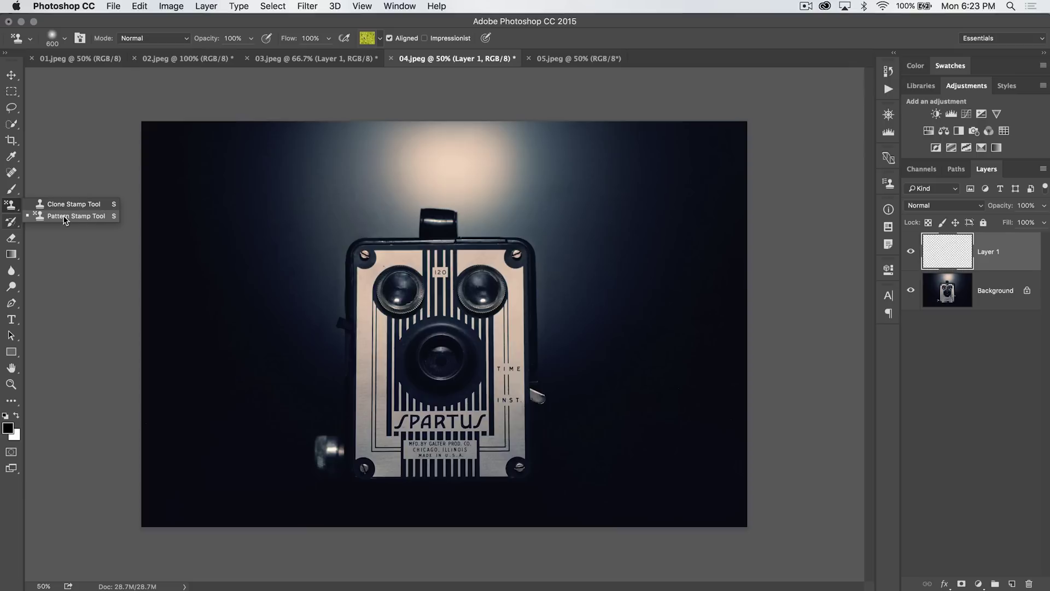
click(72, 204)
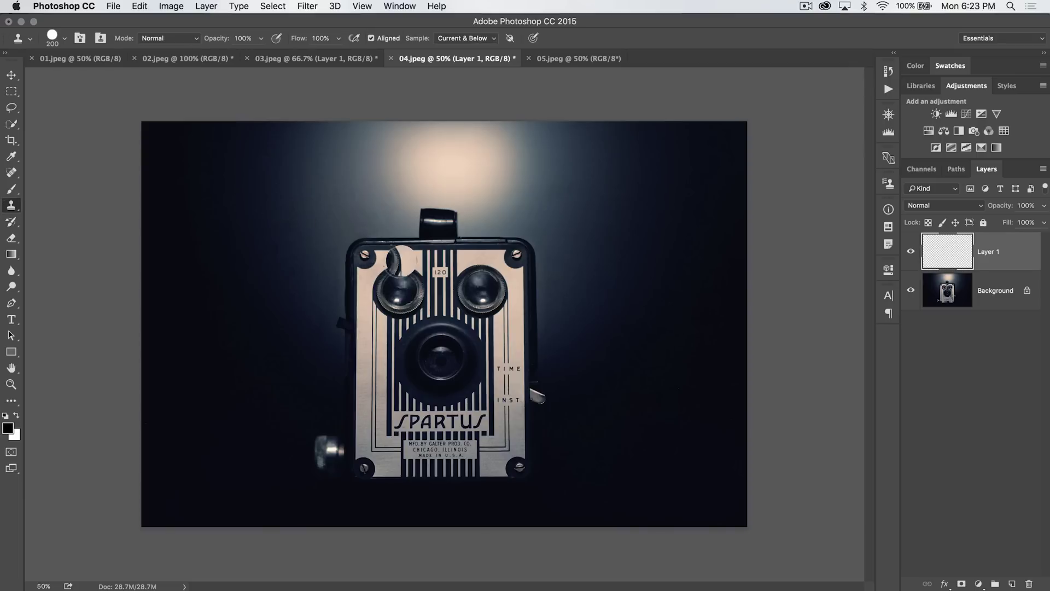